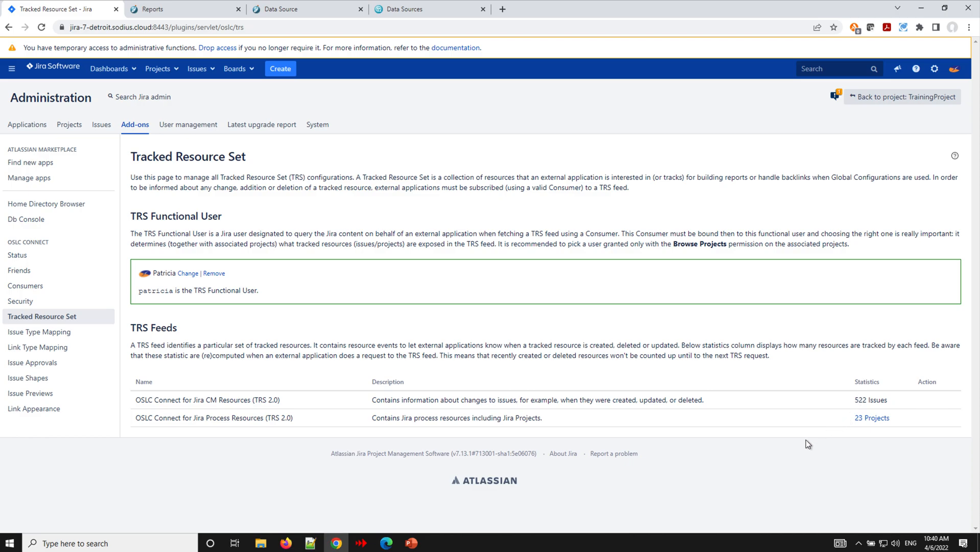
Inspect the projects tracked by the OSLC Connect for Jira Process Resources feed, including TrainingProject, and the feed's Rebuild action.
left_click(856, 418)
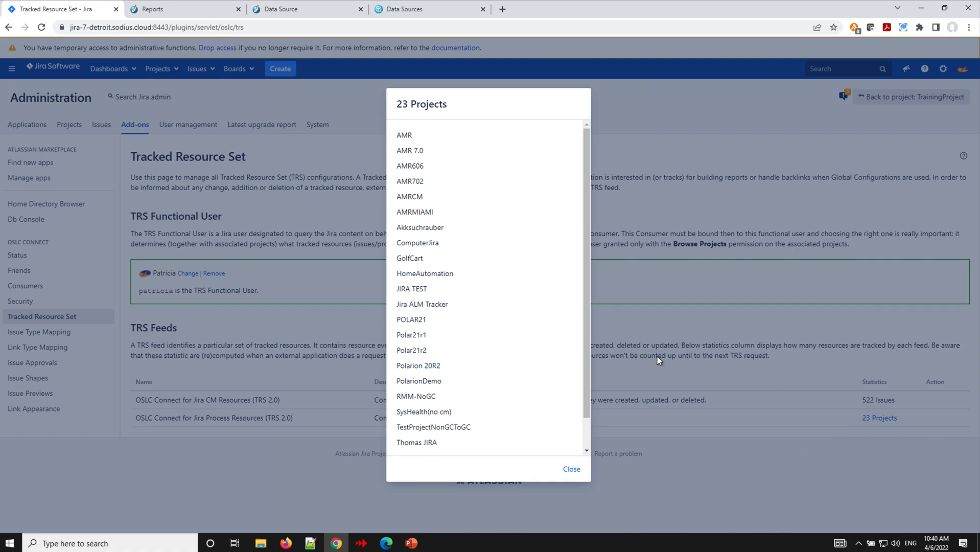
left_click(586, 284)
left_click_drag(585, 285, 595, 366)
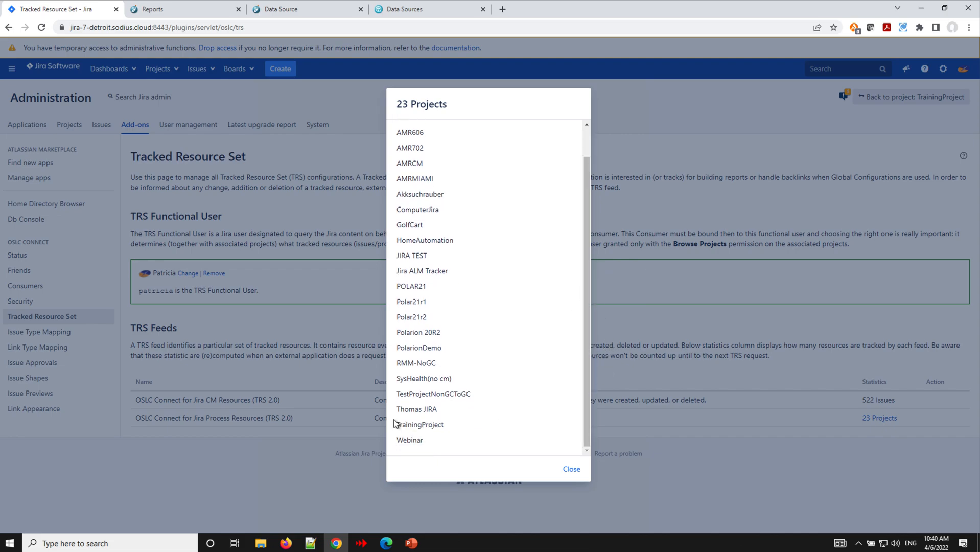
left_click_drag(396, 424, 452, 423)
left_click(570, 468)
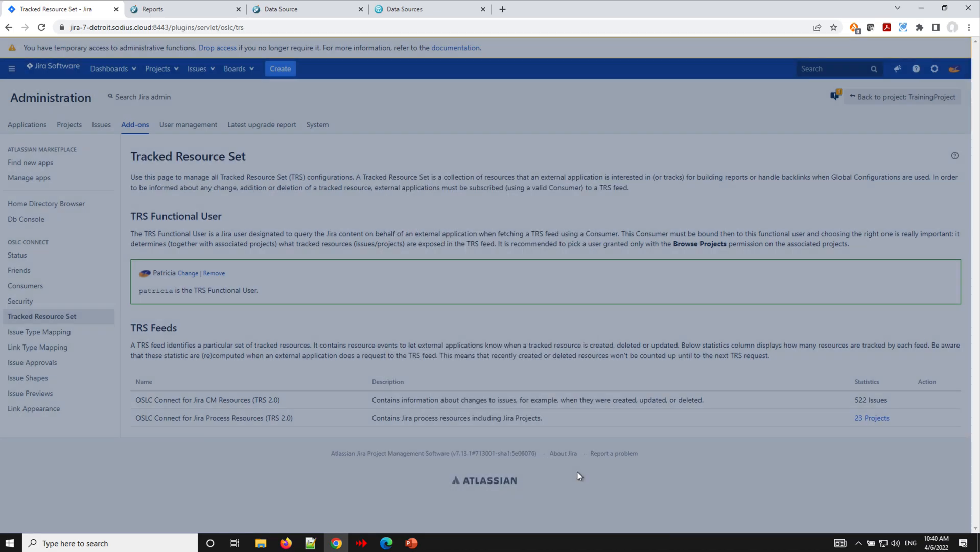
mouse_move(914, 391)
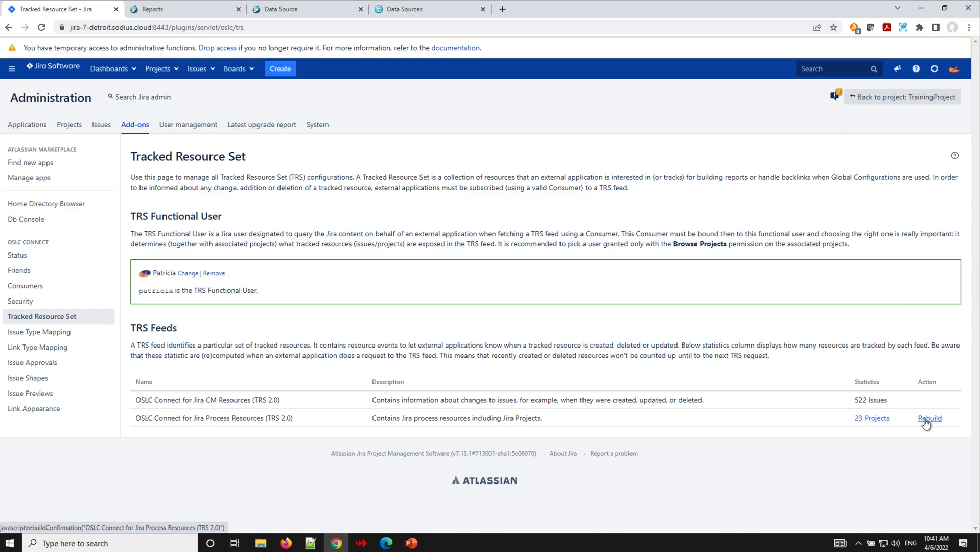
left_click(926, 419)
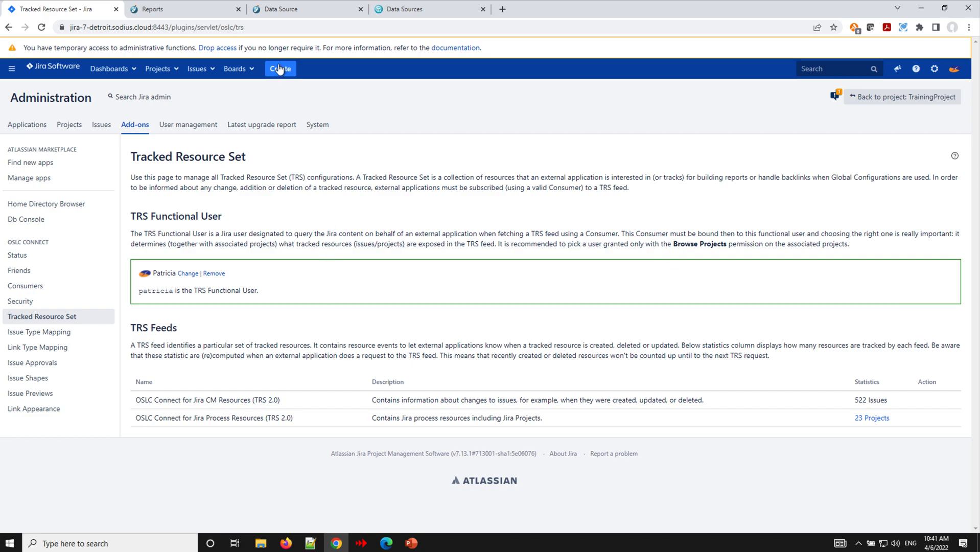
Examine the Report Builder data source page and the list of data sources indexed by Lifecycle Query Engine.
left_click(294, 15)
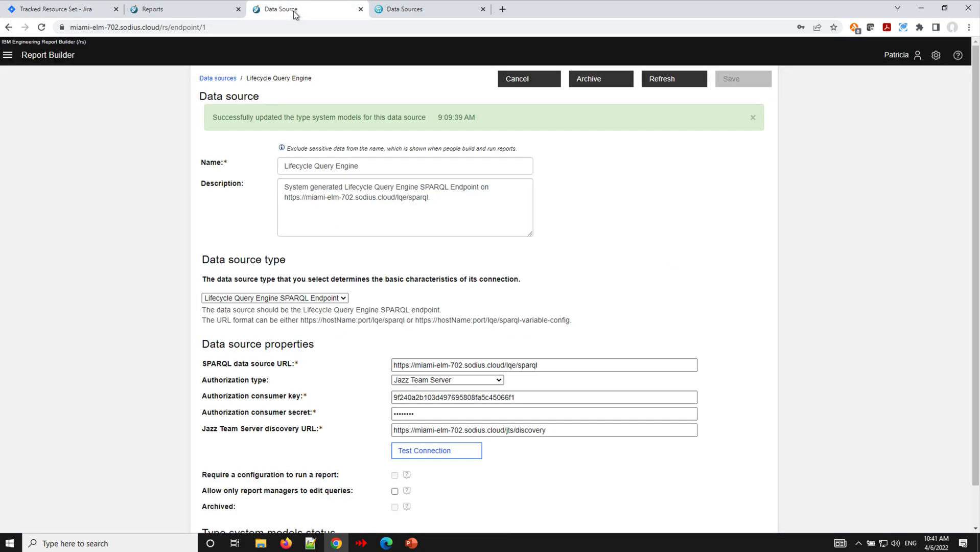
left_click(422, 11)
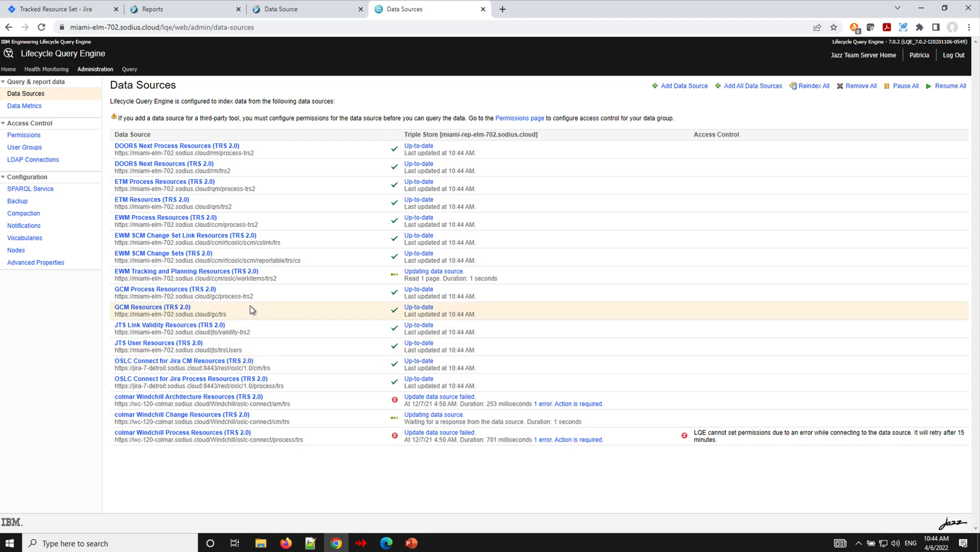
Return to the report being built and change its data source to Lifecycle Query Engine.
left_click(170, 10)
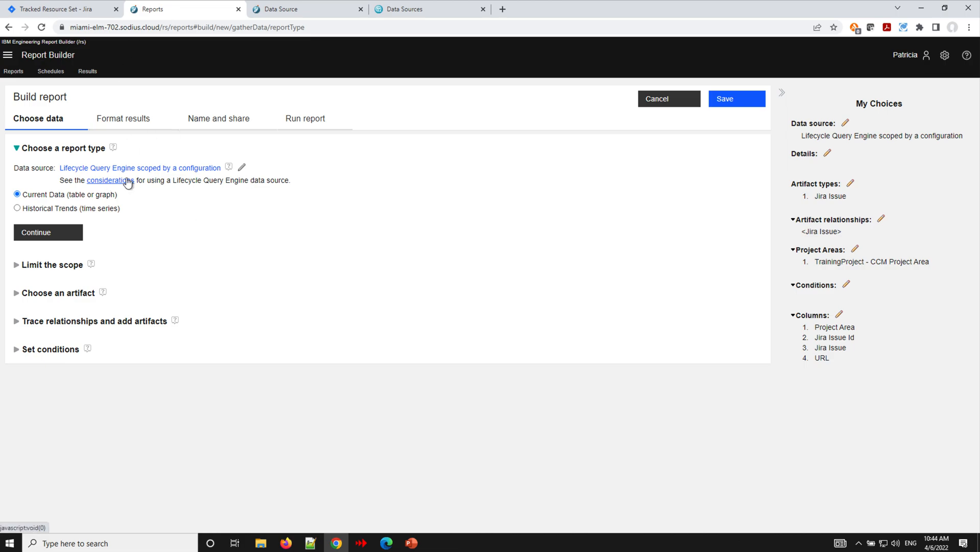
left_click(242, 169)
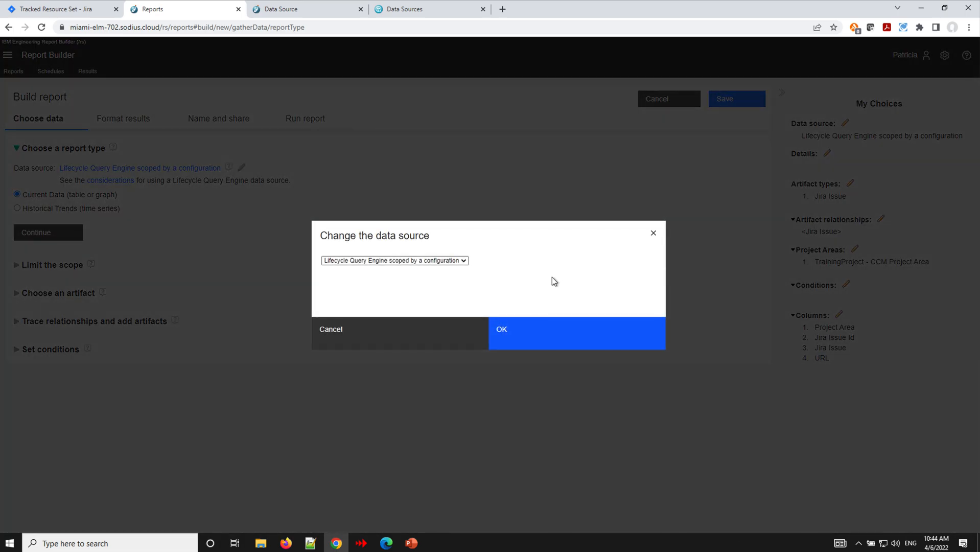
left_click(465, 261)
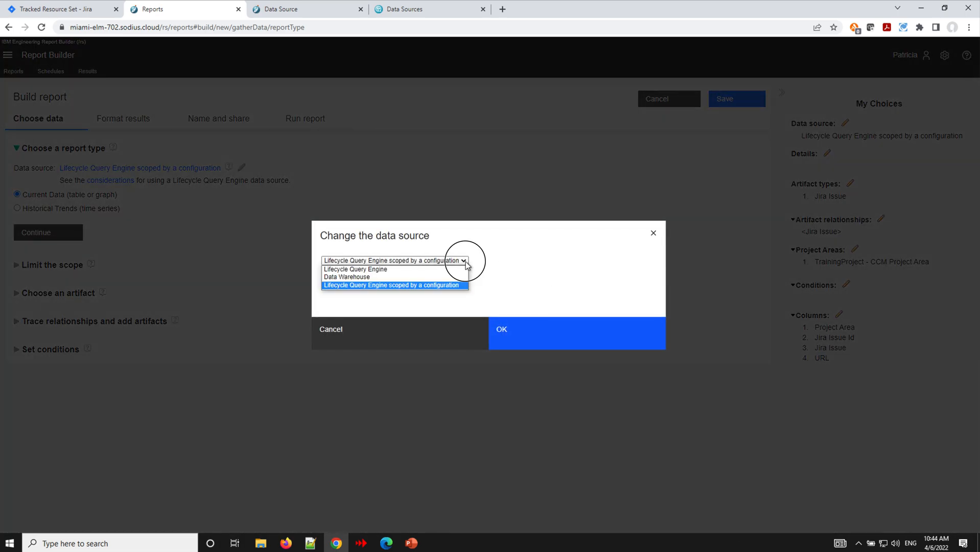
left_click(394, 269)
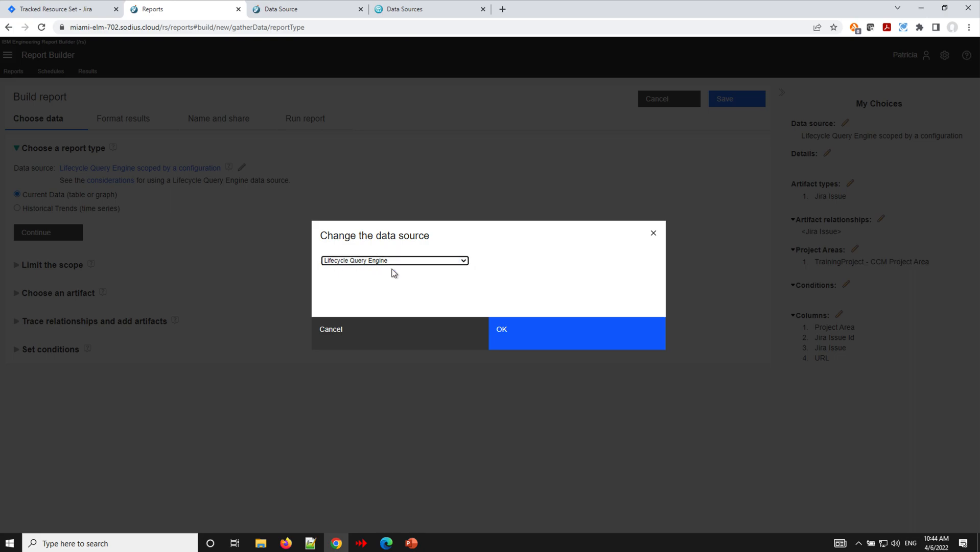
left_click(556, 342)
left_click(542, 119)
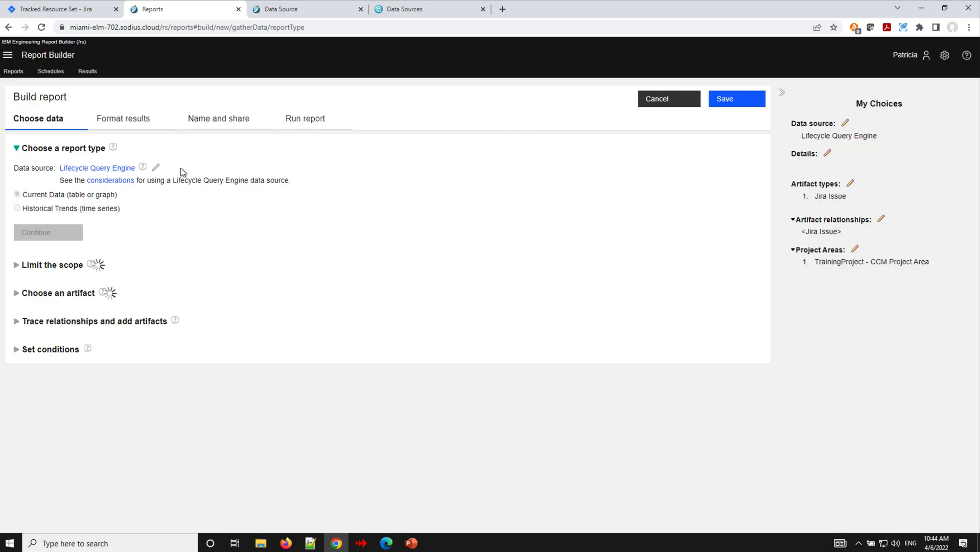
Limit the report's scope to the TrainingProject - CCM Project Area and continue to the artifact choice.
left_click(17, 264)
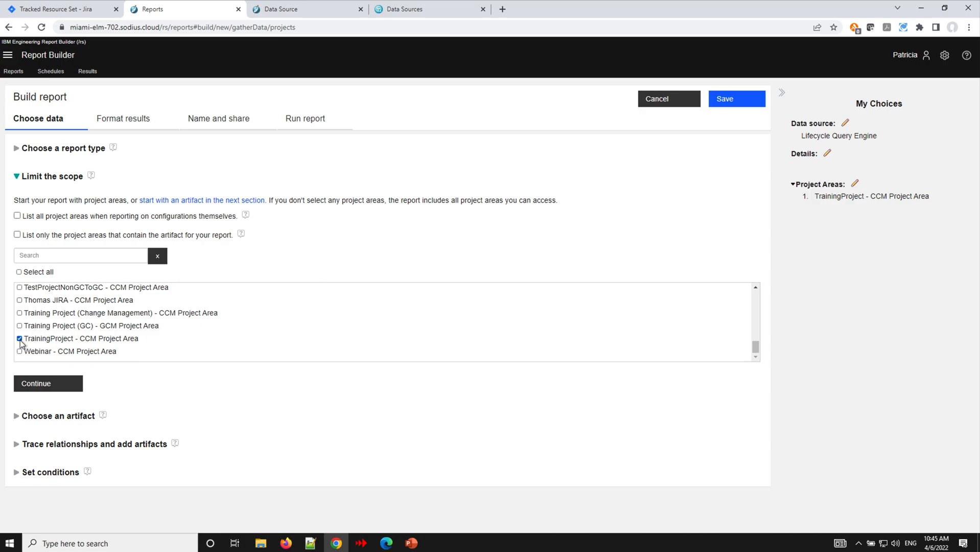
left_click_drag(25, 340, 74, 341)
left_click(81, 341)
left_click_drag(81, 341, 142, 341)
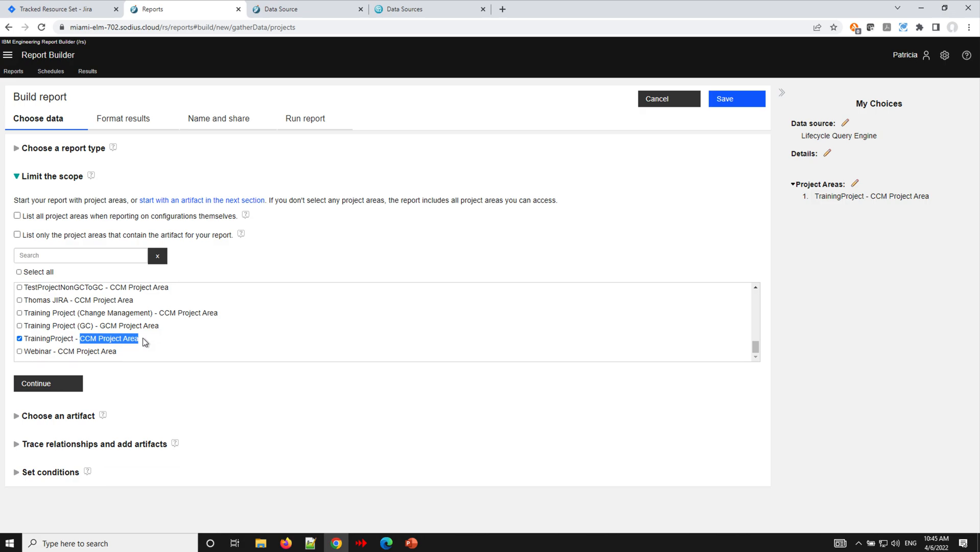
left_click(51, 388)
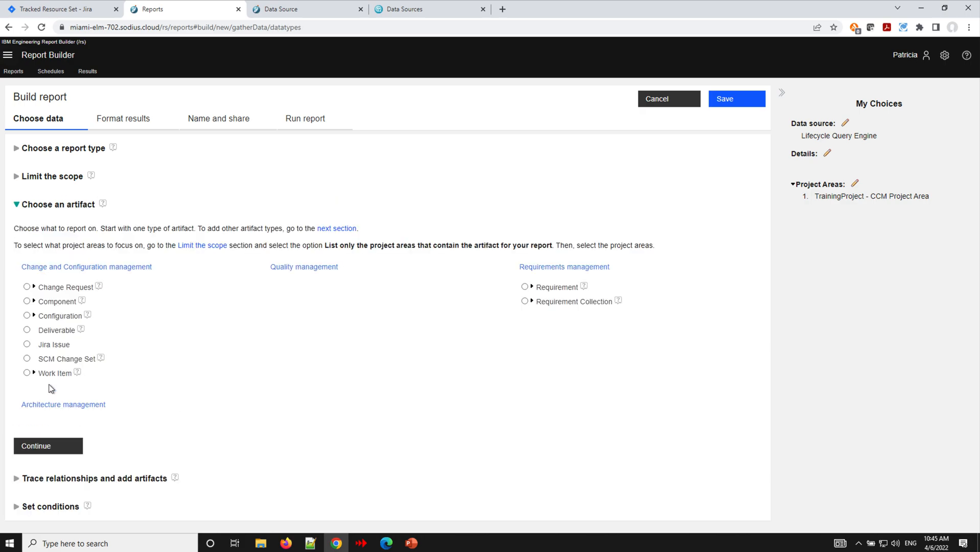
Choose Jira Issue as the report's artifact type and continue to the relationships section.
left_click(27, 345)
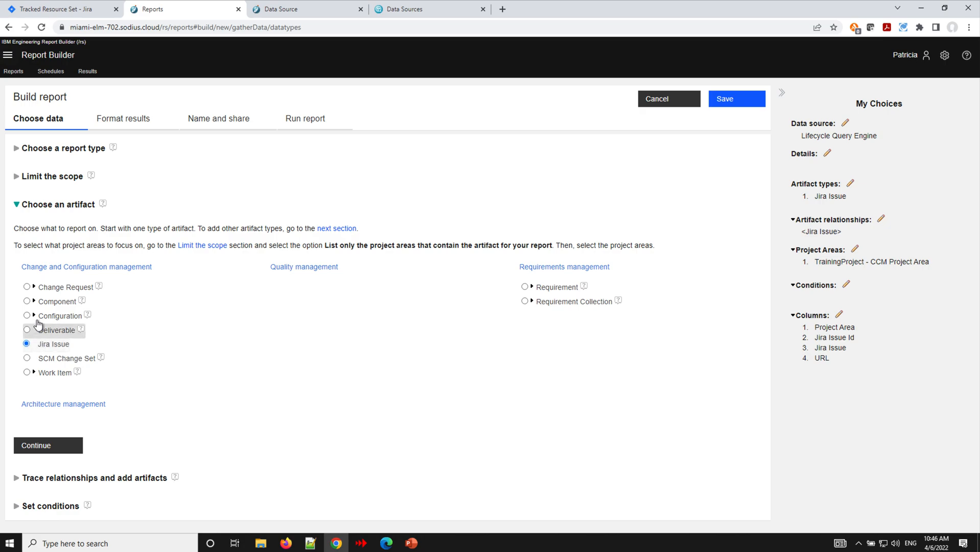
left_click(34, 287)
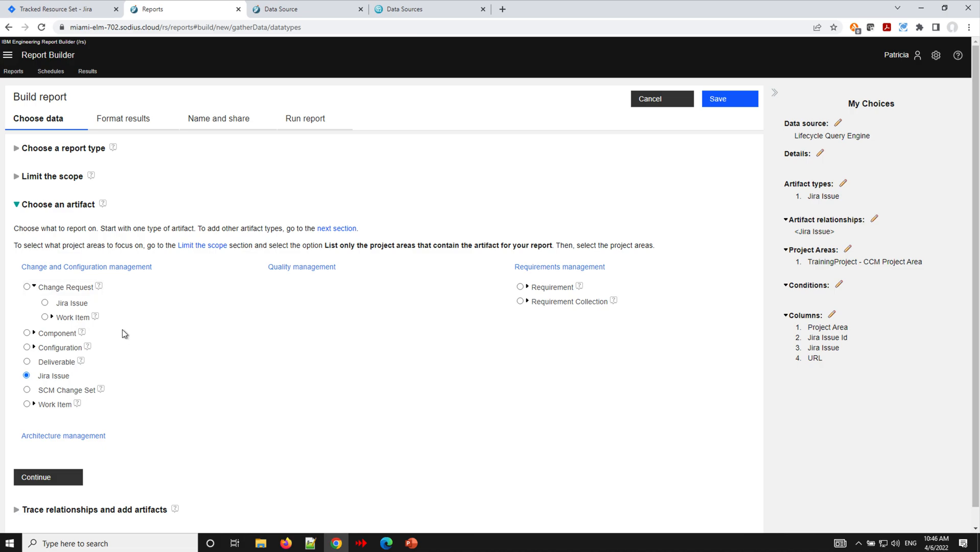
scroll(140, 346, "down", 1)
left_click(59, 458)
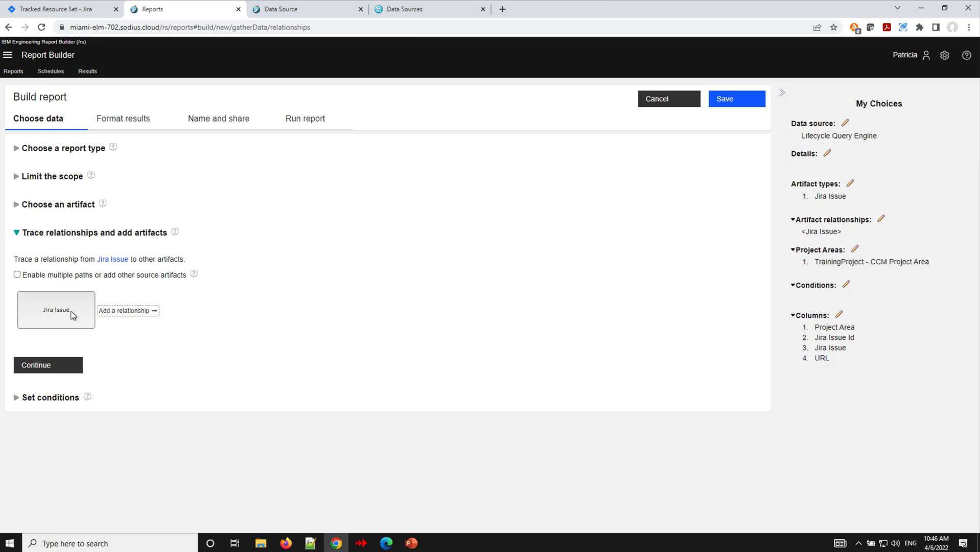
Add the Creation Date and Description attributes as report columns and refresh the table preview.
left_click(118, 120)
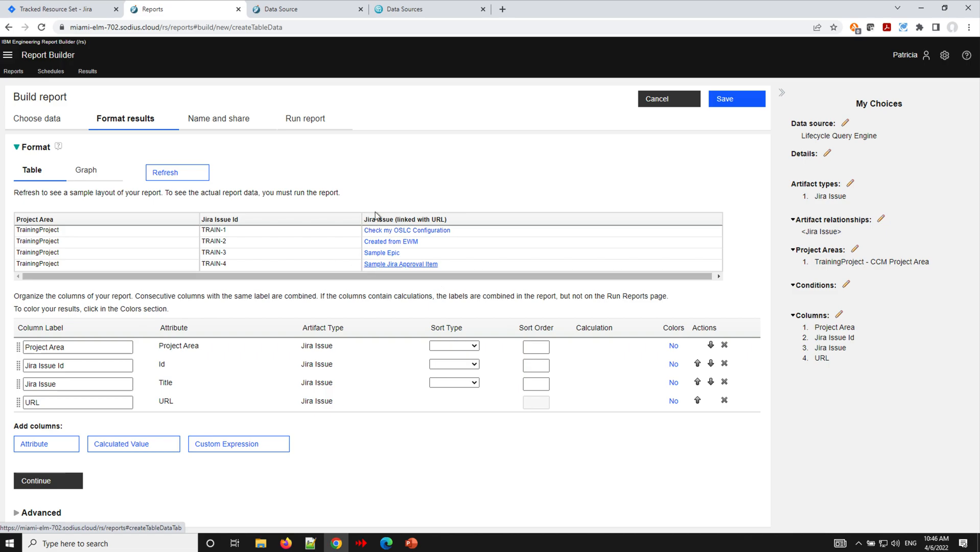
left_click(44, 446)
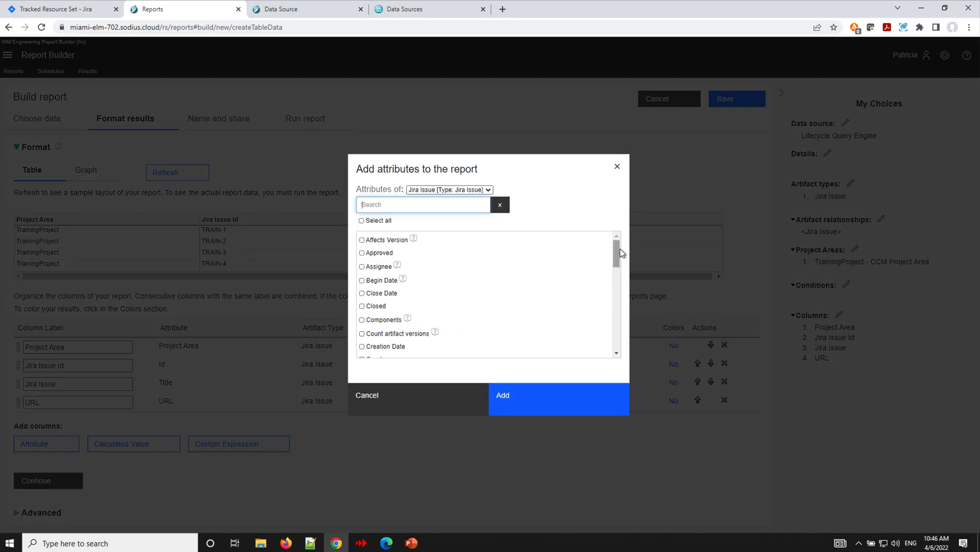
left_click_drag(619, 251, 619, 255)
left_click(362, 328)
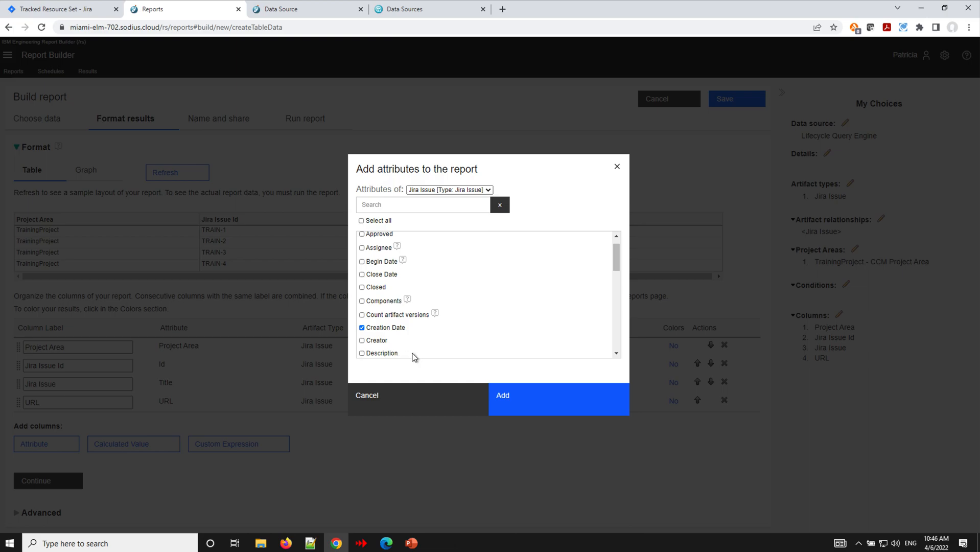
left_click(362, 353)
left_click(517, 399)
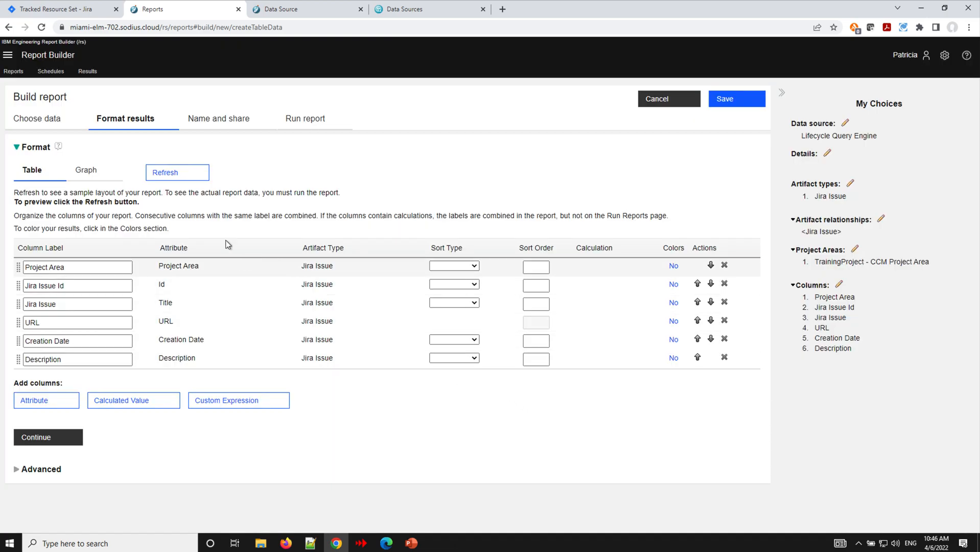
left_click(168, 173)
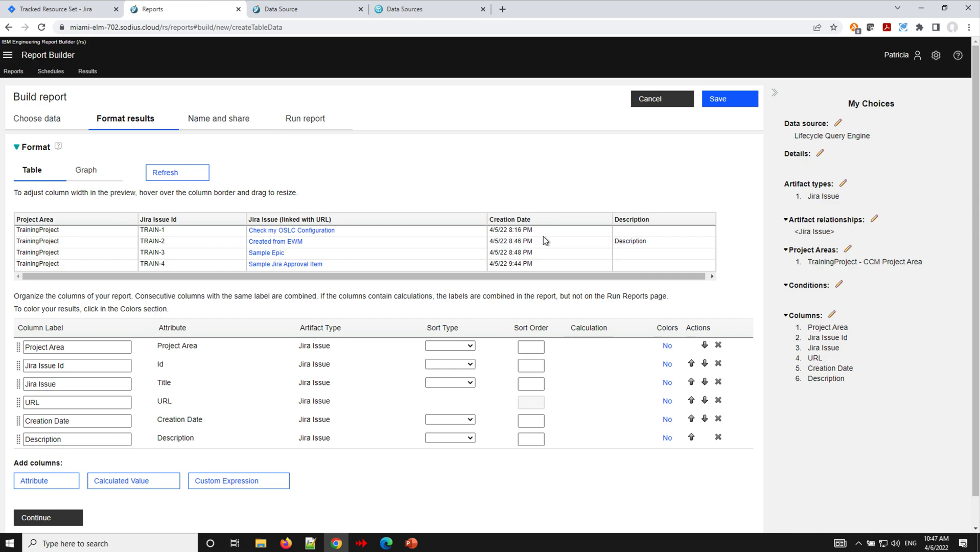
double_click(640, 244)
Review the project areas selected in the report's scope.
left_click(42, 121)
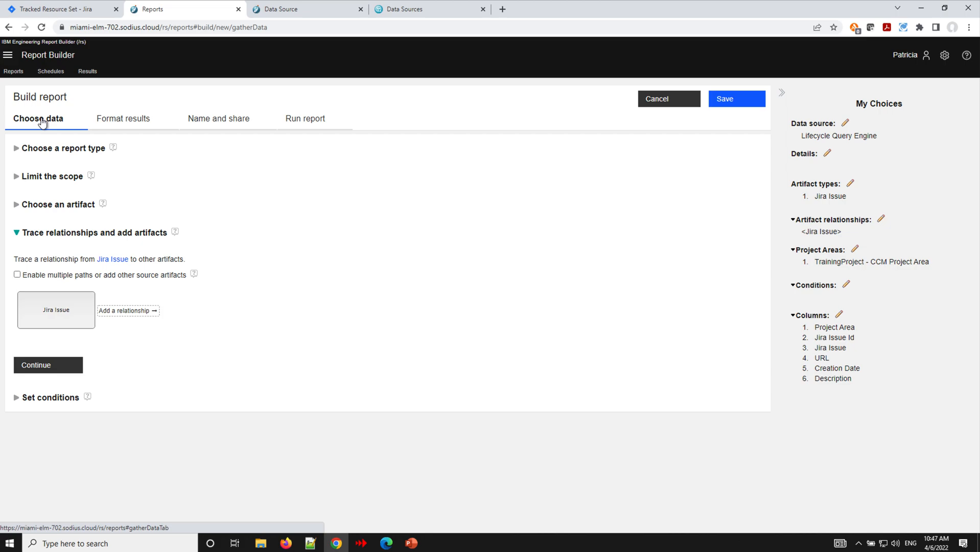
left_click(17, 177)
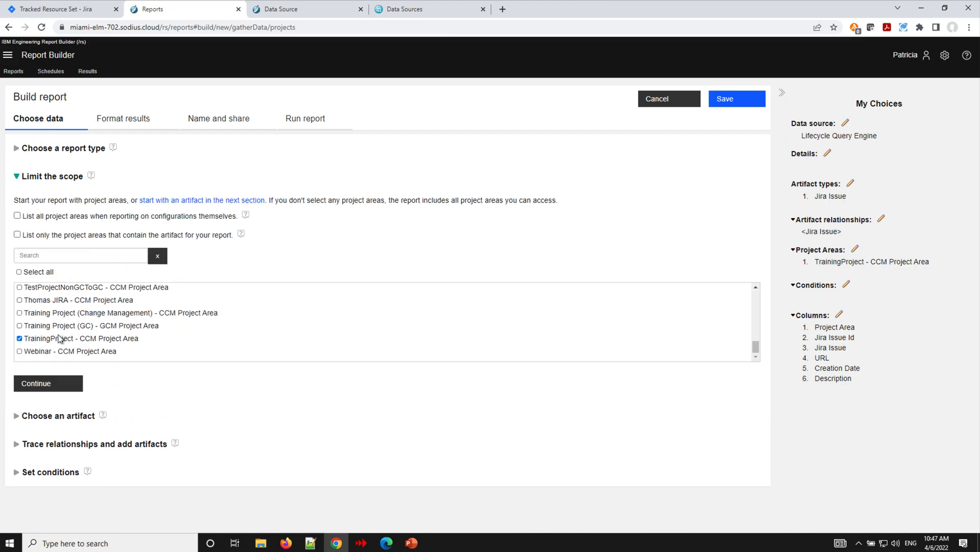
left_click(16, 177)
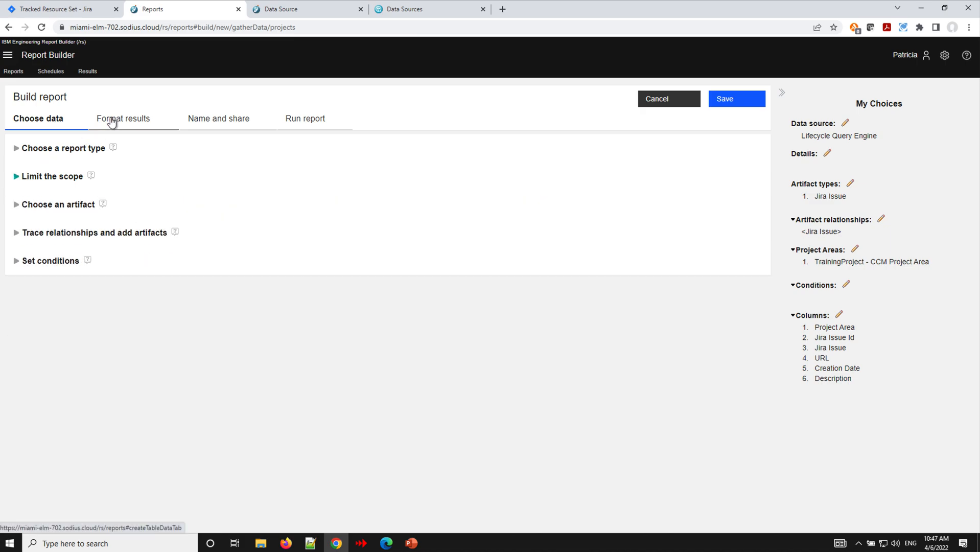
Browse the Jira Issue attributes available as report columns without adding any.
left_click(109, 119)
left_click(66, 476)
scroll(451, 289, "down", 2)
scroll(451, 289, "down", 3)
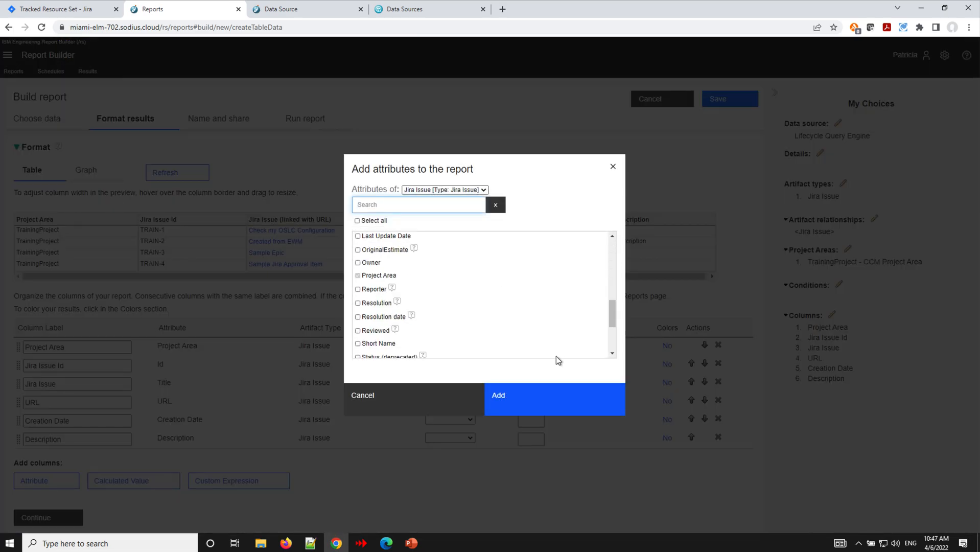
left_click(414, 404)
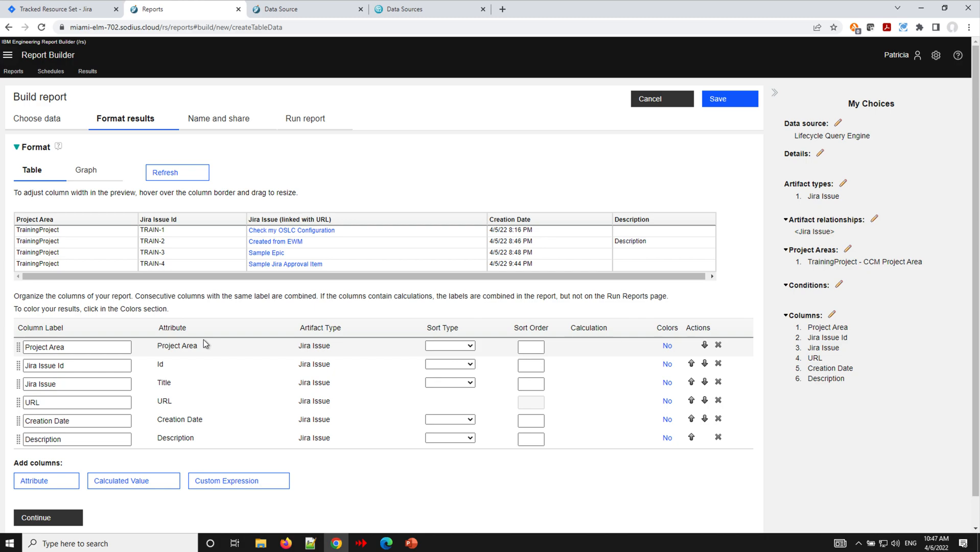
Leave the unsaved report and open the Lifecycle Query Engine entry in Report Builder's data source administration.
left_click(42, 120)
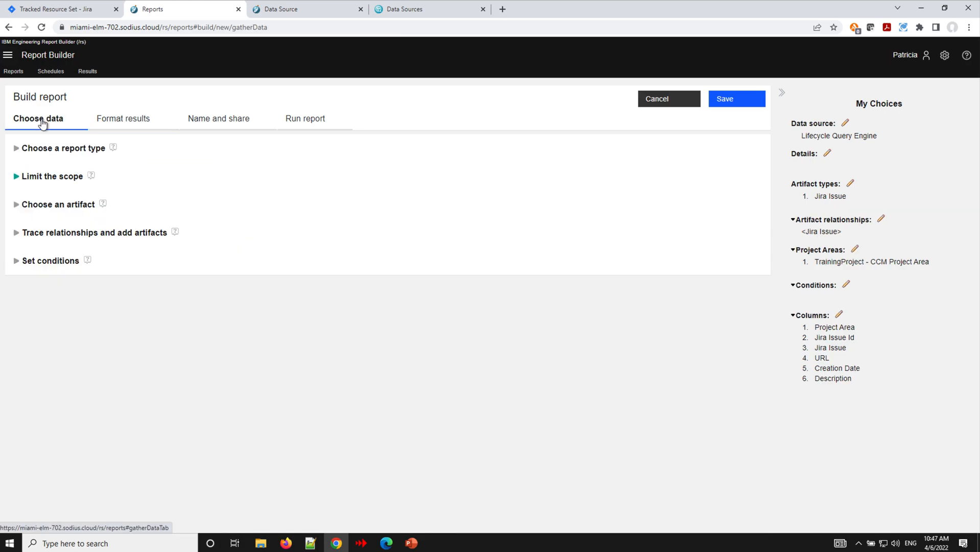
left_click(943, 58)
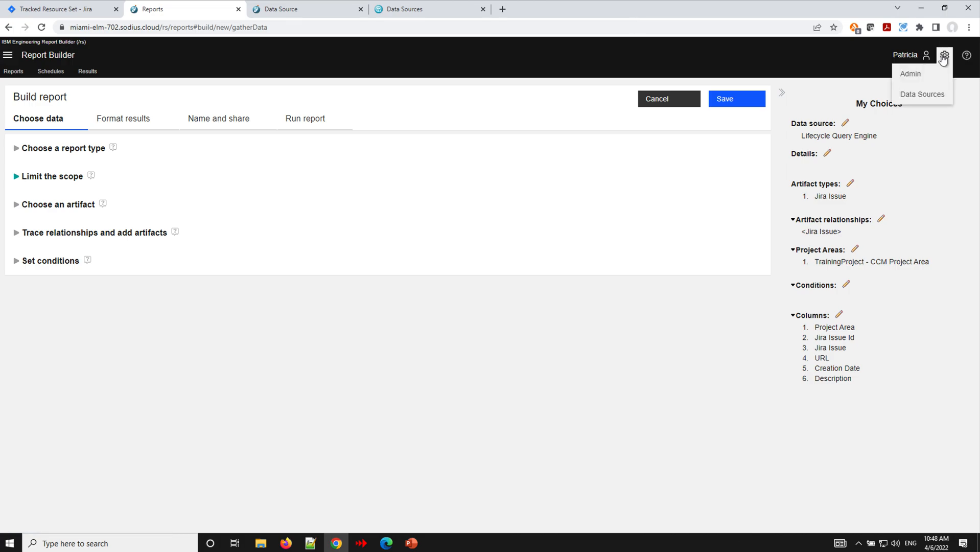
left_click(919, 94)
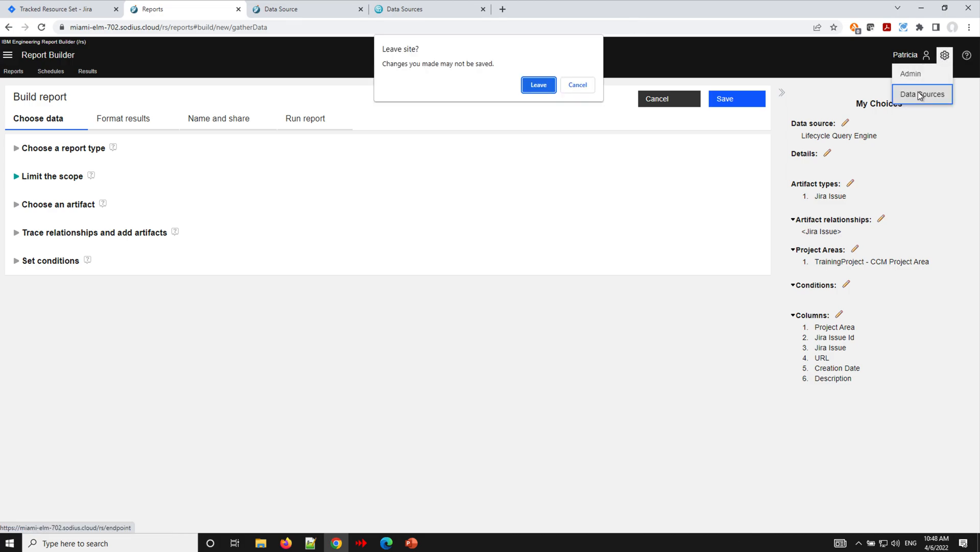
left_click(539, 86)
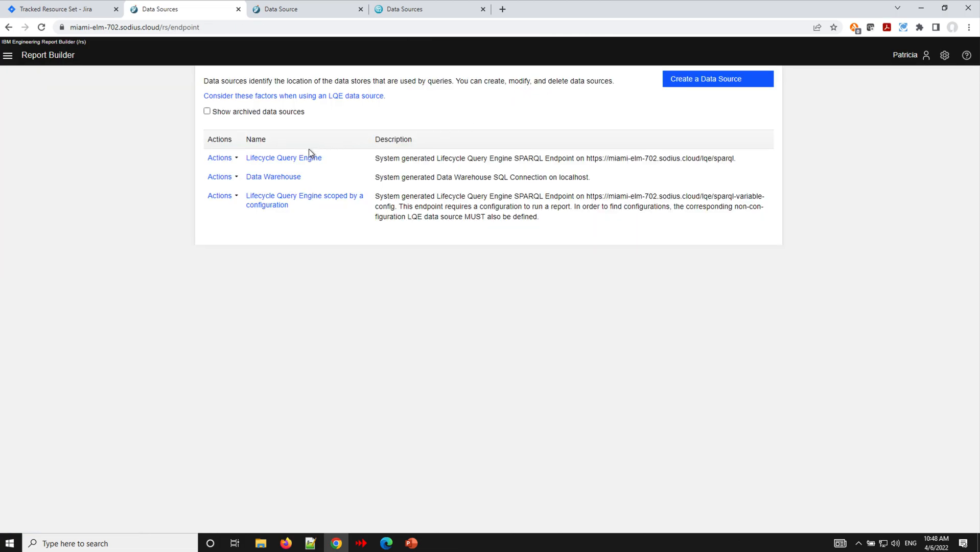
left_click(274, 159)
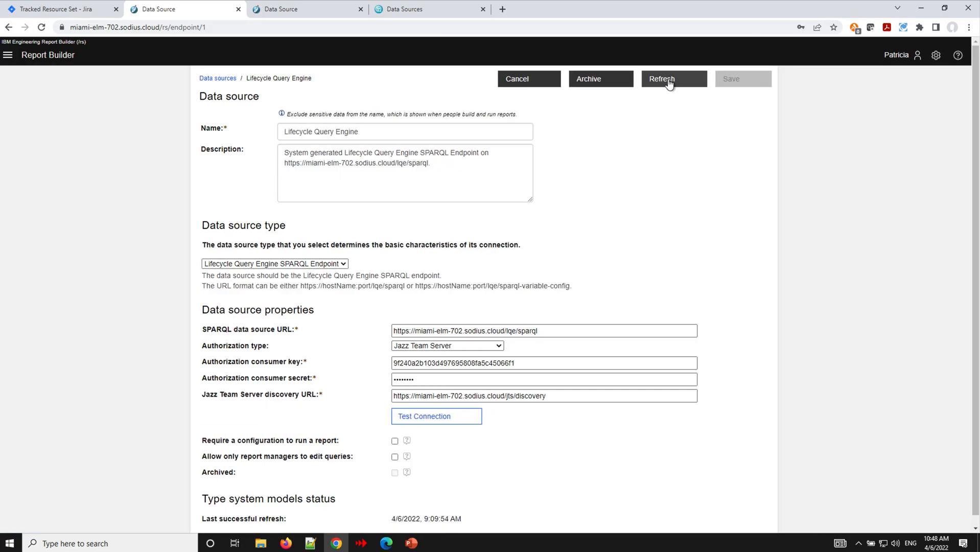
Check the last successful refresh of the data source's type system models.
scroll(706, 169, "down", 1)
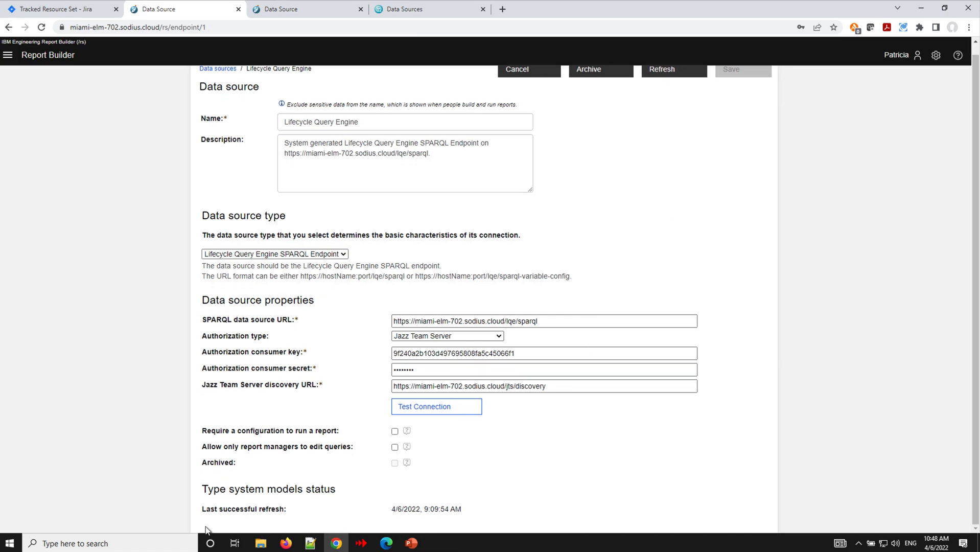
left_click_drag(204, 513, 471, 512)
left_click(470, 512)
scroll(619, 242, "up", 2)
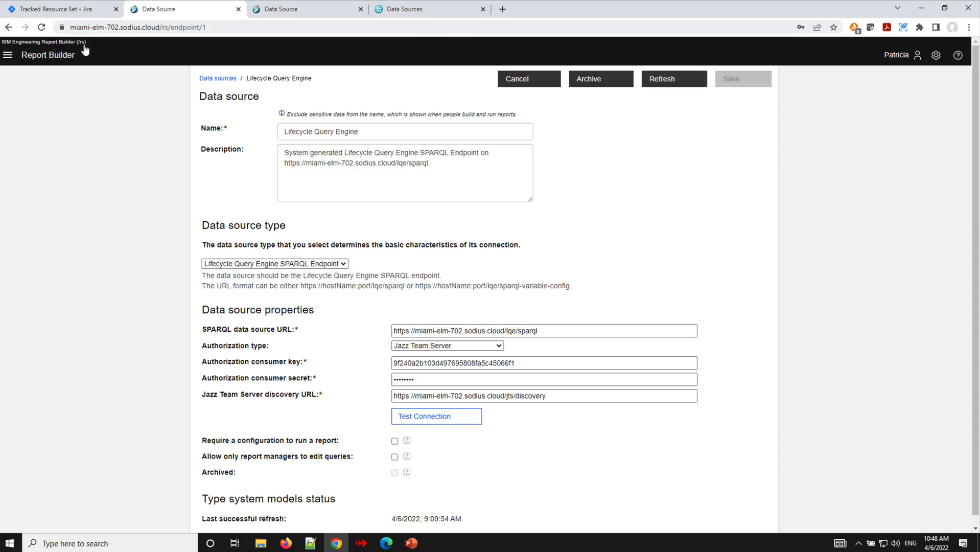
View the Lifecycle Query Engine scoped by a configuration data source and follow its link to the base Lifecycle Query Engine data source.
left_click(9, 28)
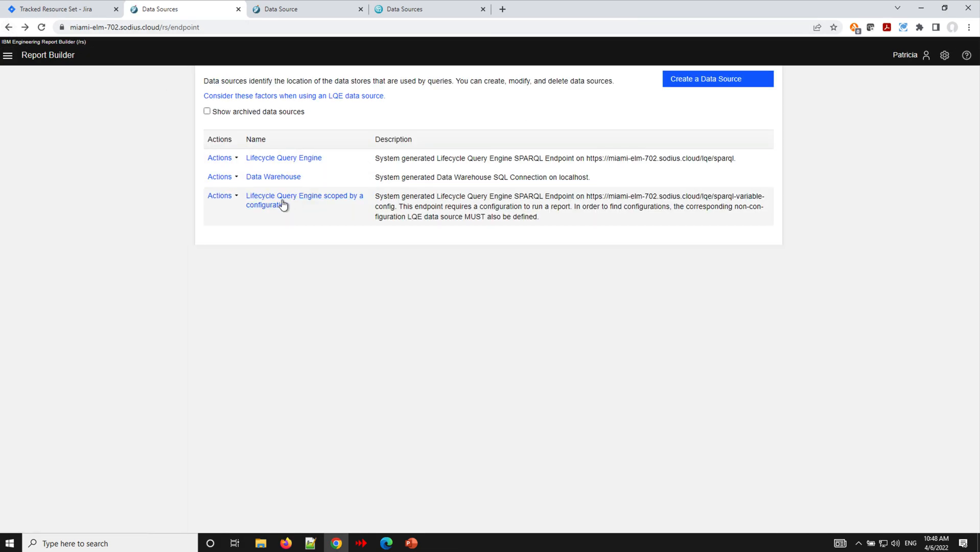
left_click(281, 200)
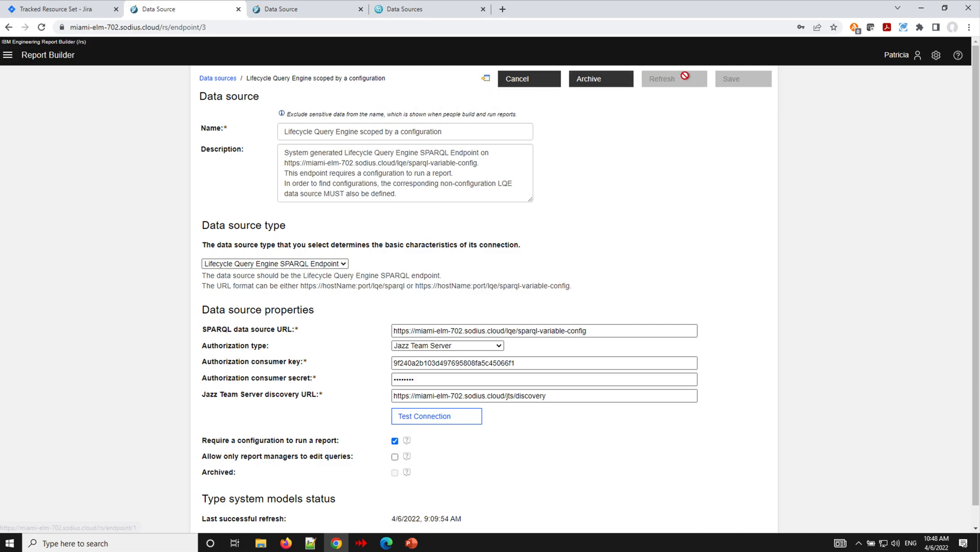
left_click(487, 79)
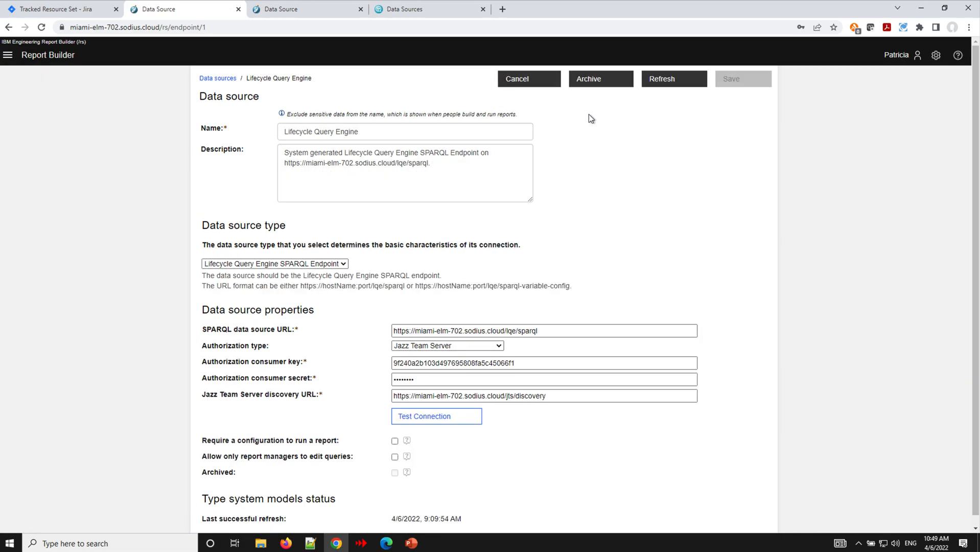
Refresh the type system model of the Lifecycle Query Engine data source.
left_click(667, 78)
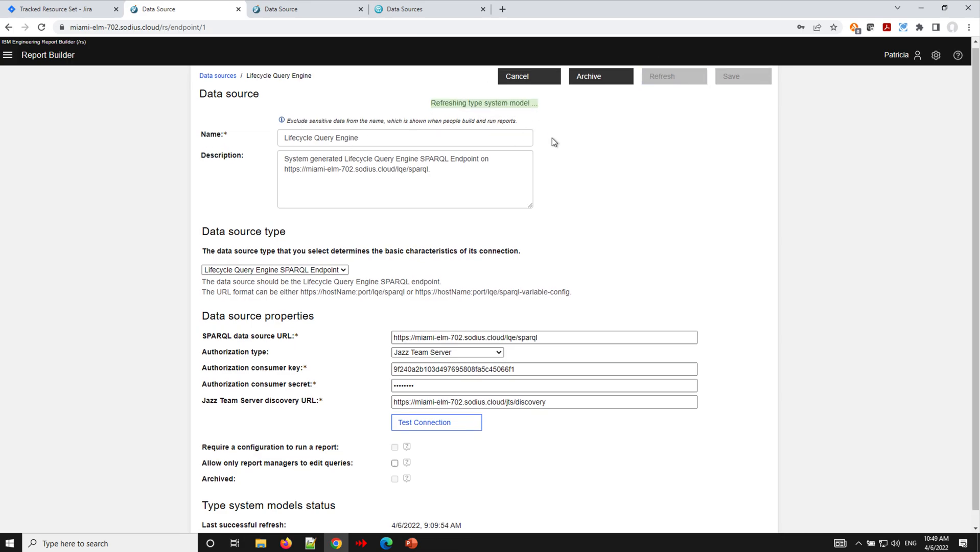
scroll(350, 218, "down", 1)
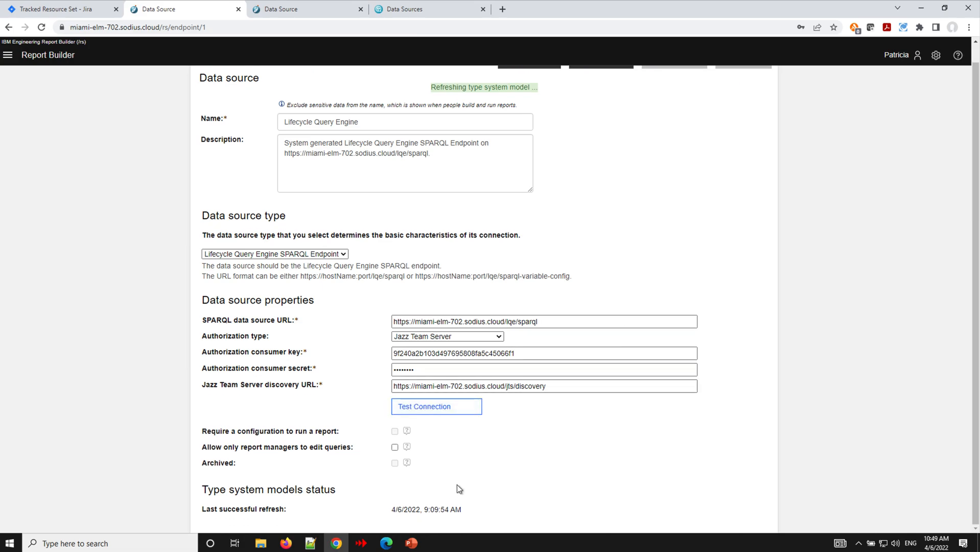
scroll(442, 455, "up", 1)
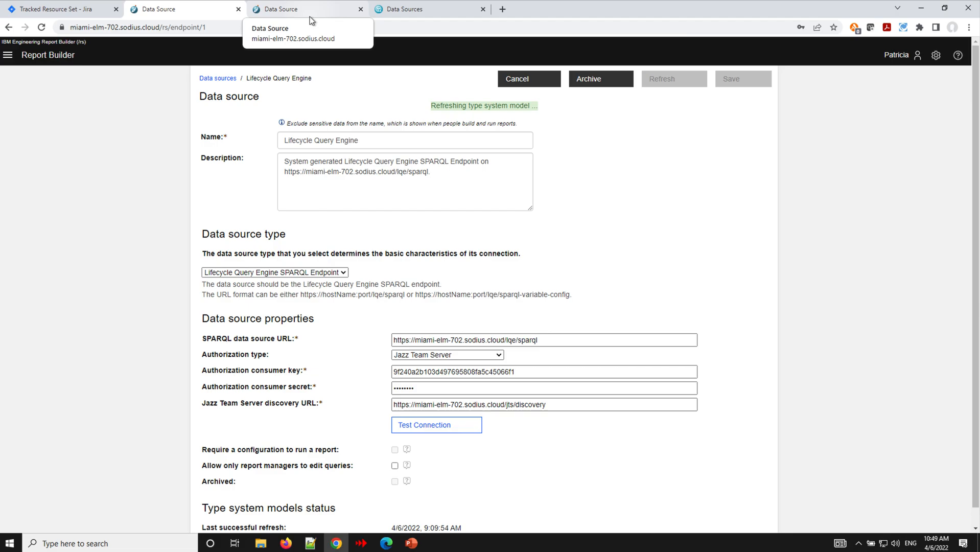
In Lifecycle Query Engine administration, review the permissions and assignable groups of OSLC Connect for Jira Process Resources (TRS 2.0) without changing them.
left_click(437, 8)
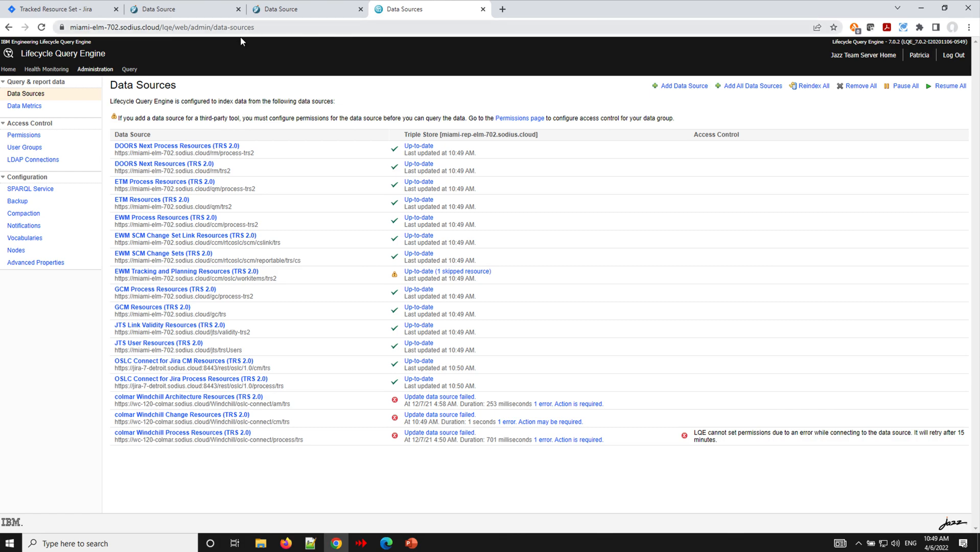
left_click(24, 136)
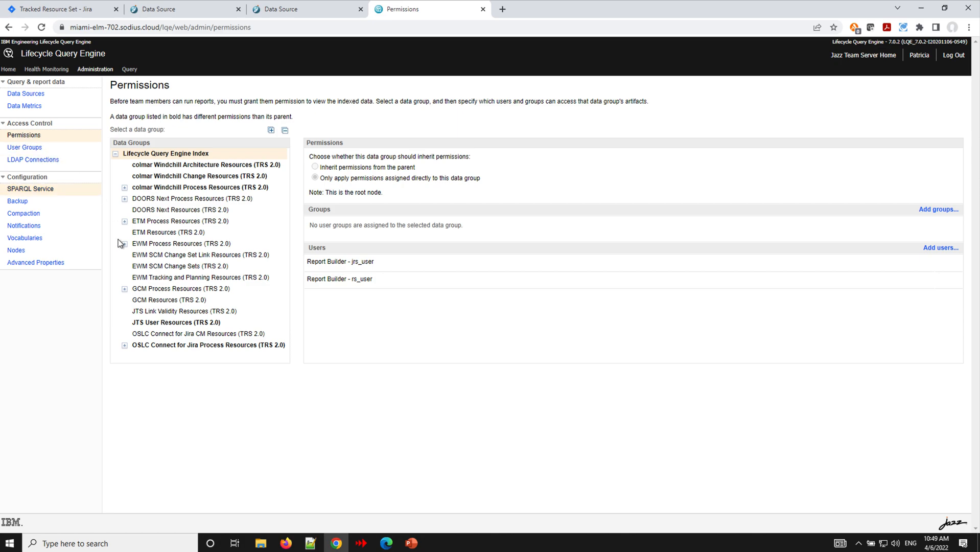
left_click(157, 348)
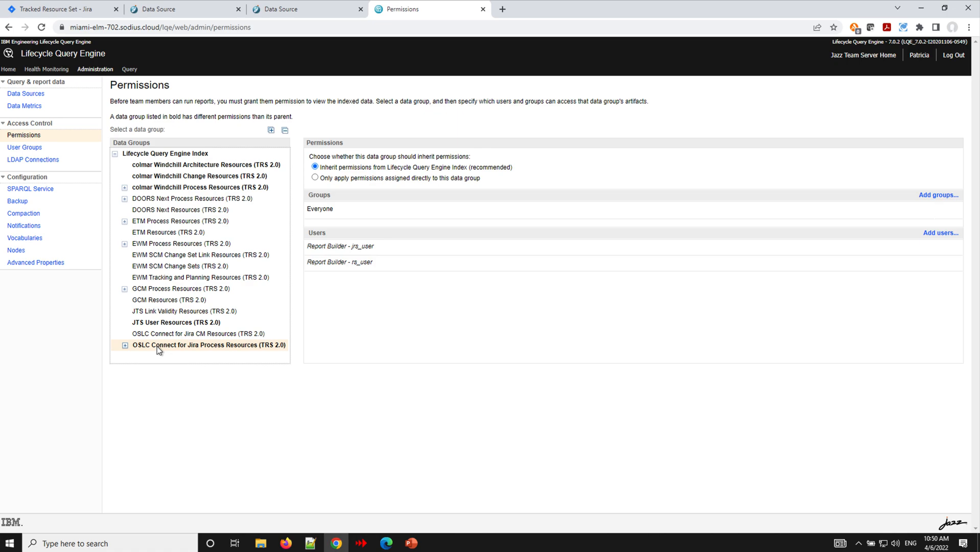
mouse_move(323, 205)
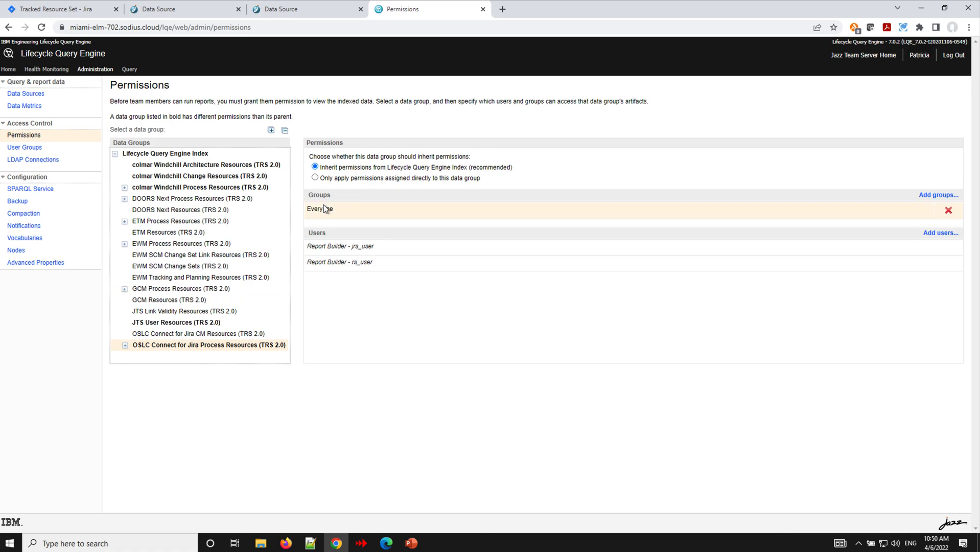
left_click(937, 194)
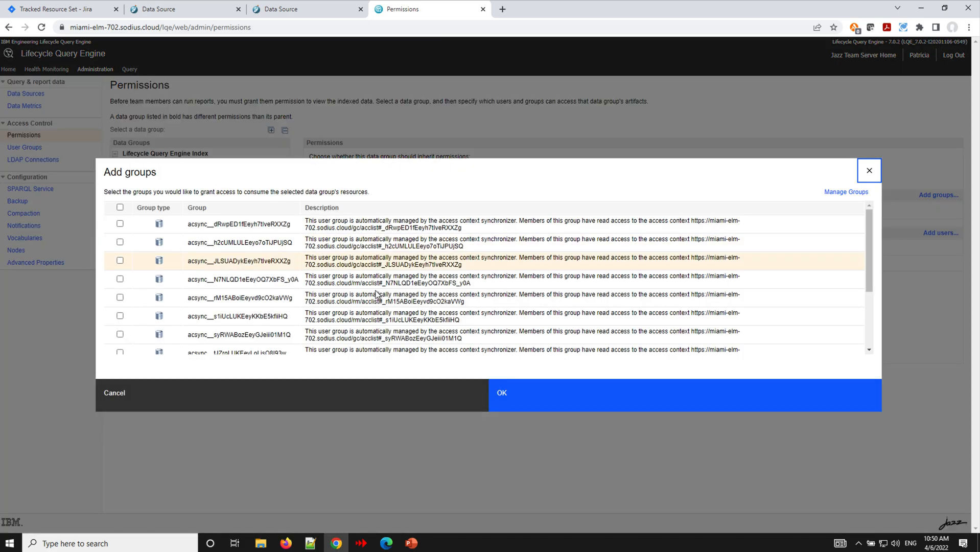
scroll(376, 294, "down", 3)
scroll(376, 294, "down", 1)
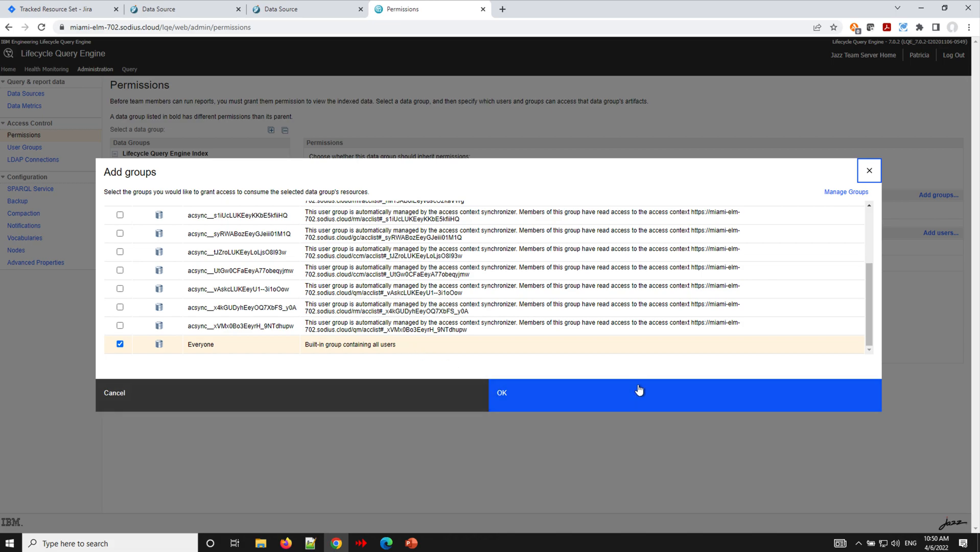
left_click(870, 171)
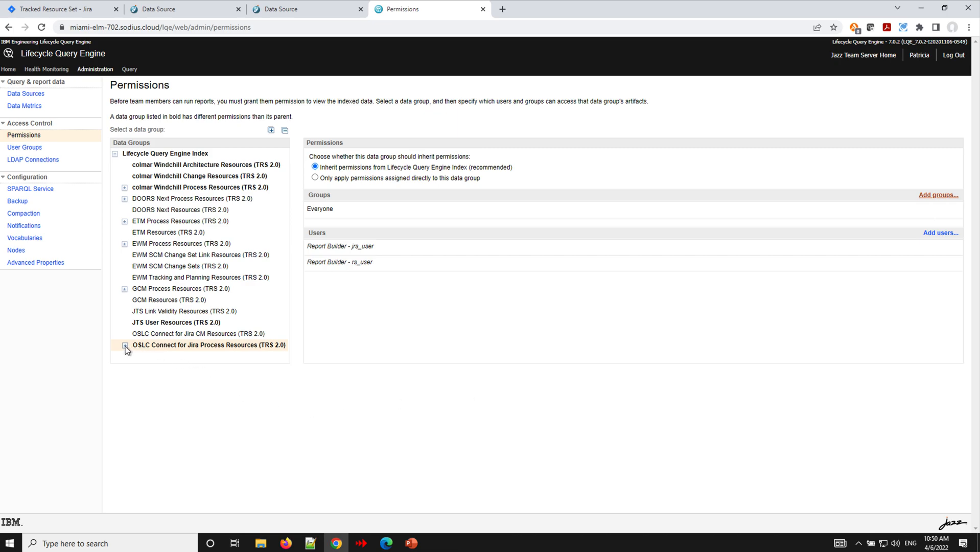
Examine the user group assigned to Training Project (Requirements) under DOORS Next Process Resources, including its name and members.
left_click(125, 200)
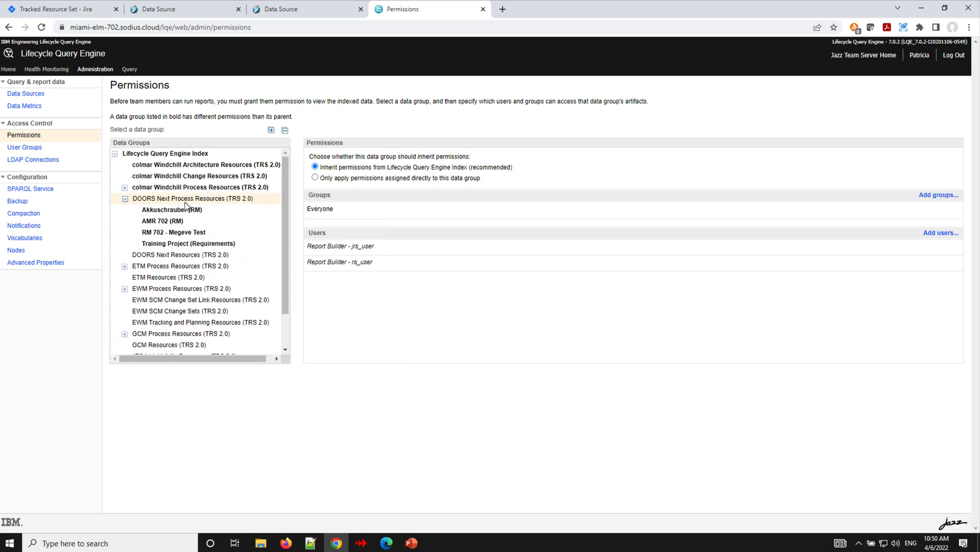
left_click(178, 245)
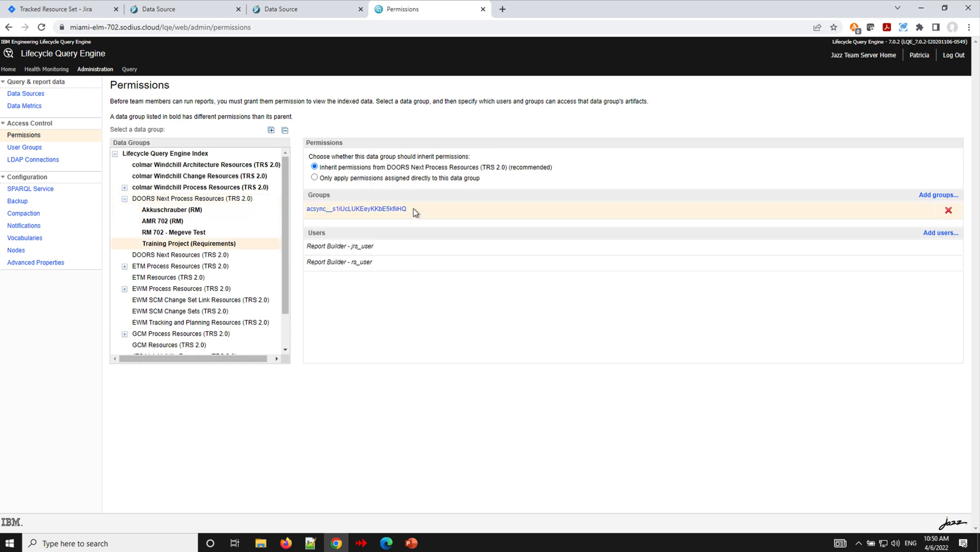
mouse_move(350, 208)
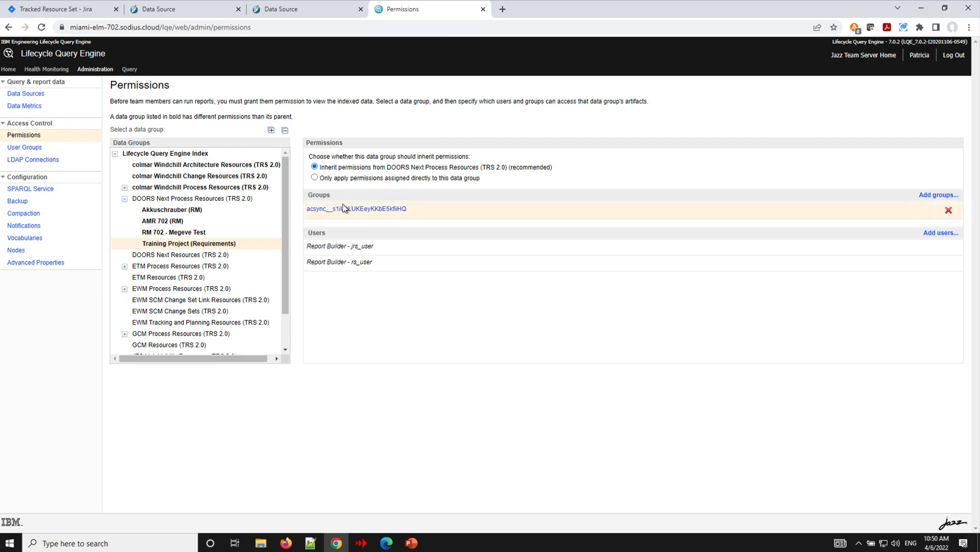
left_click(383, 210)
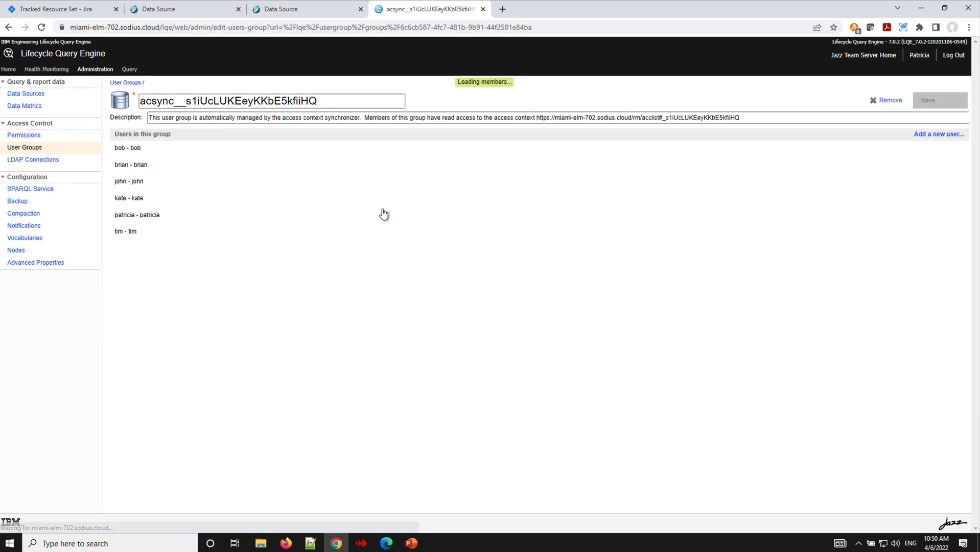
left_click(179, 122)
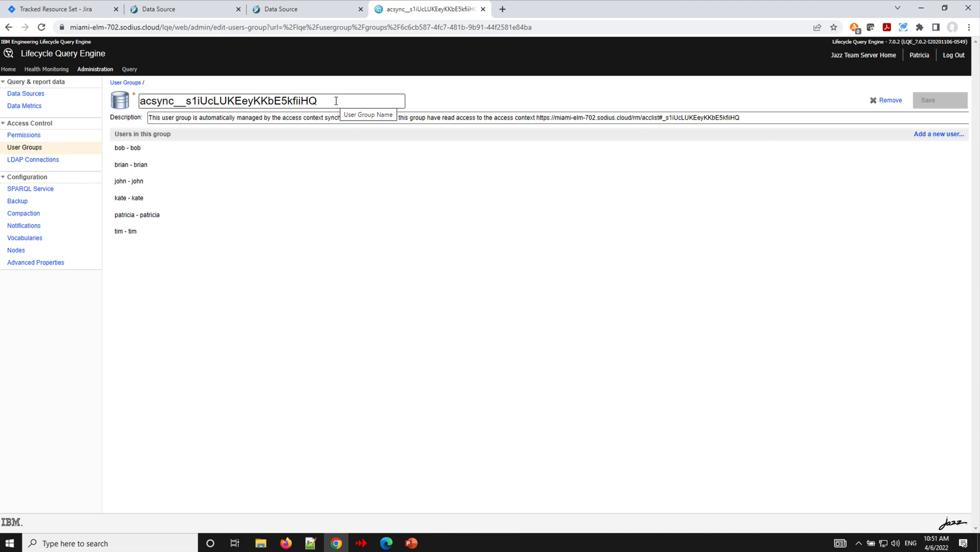
left_click_drag(334, 99, 123, 115)
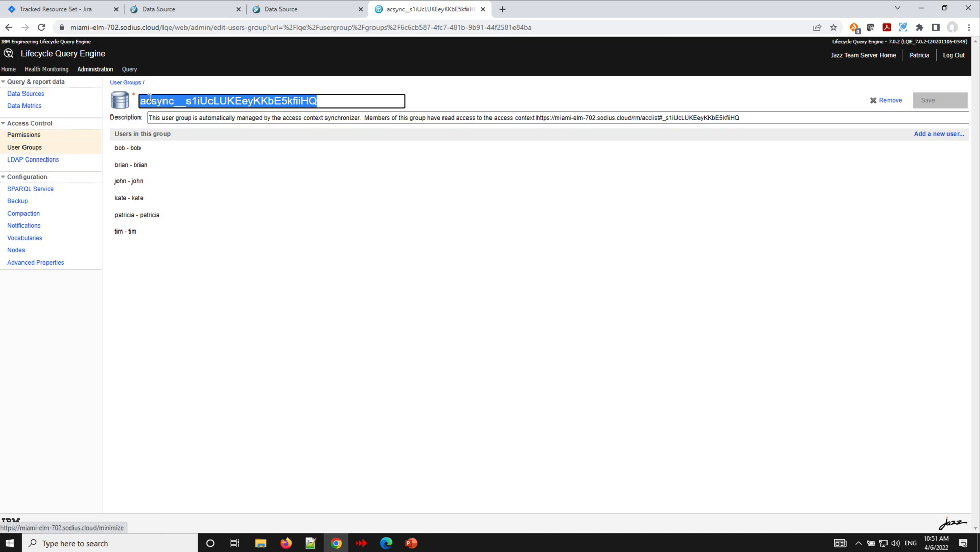
Return to the data group permissions and select TrainingProject under OSLC Connect for Jira Process Resources (TRS 2.0).
left_click(30, 136)
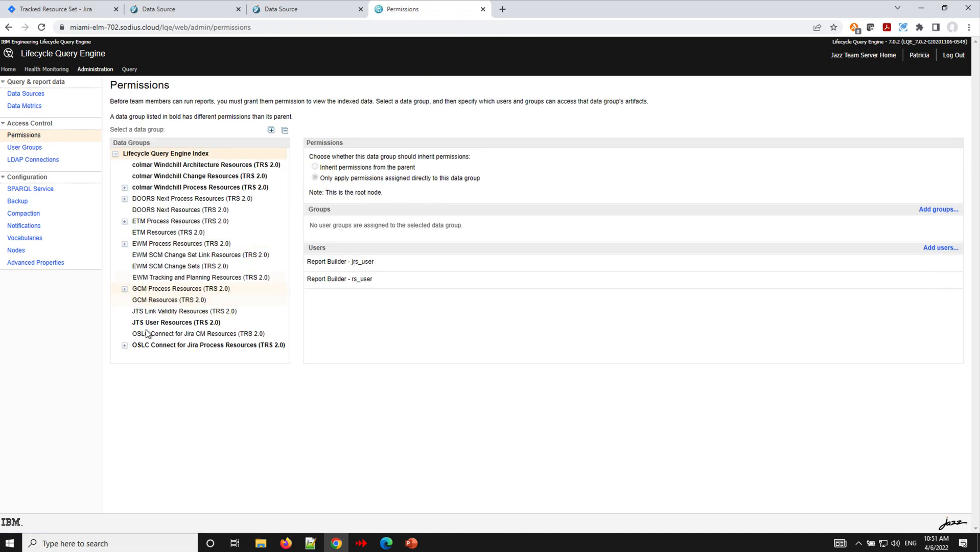
left_click(125, 346)
scroll(137, 342, "down", 3)
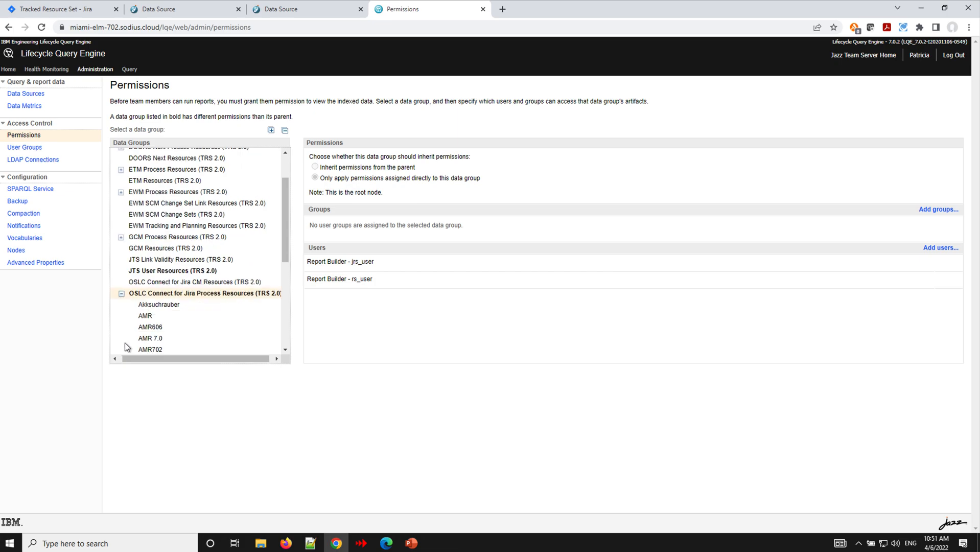
scroll(167, 326, "down", 3)
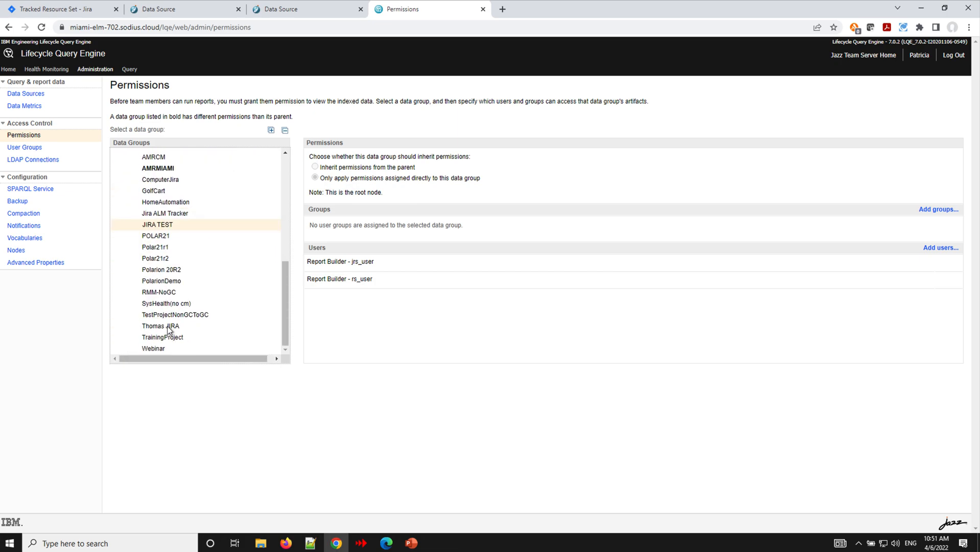
left_click(167, 339)
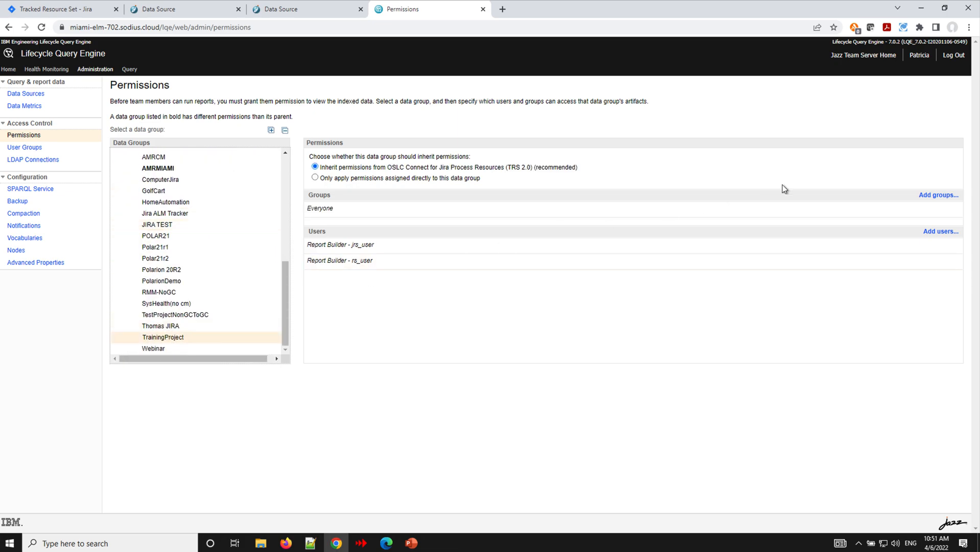
Add the group acsync__s1iUcLUKEeyKKbE5kfiiHQ to TrainingProject while it still inherits its parent's permissions.
left_click(931, 196)
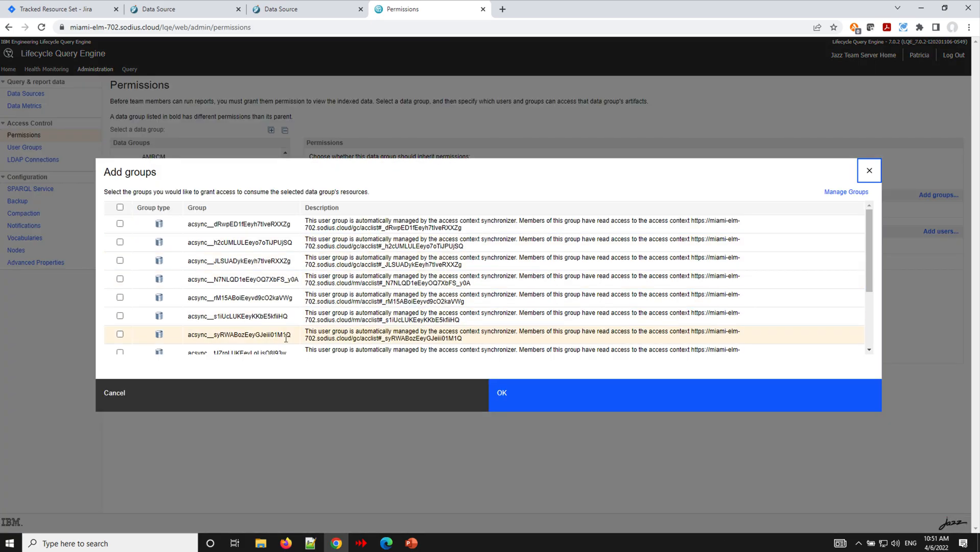
left_click(119, 316)
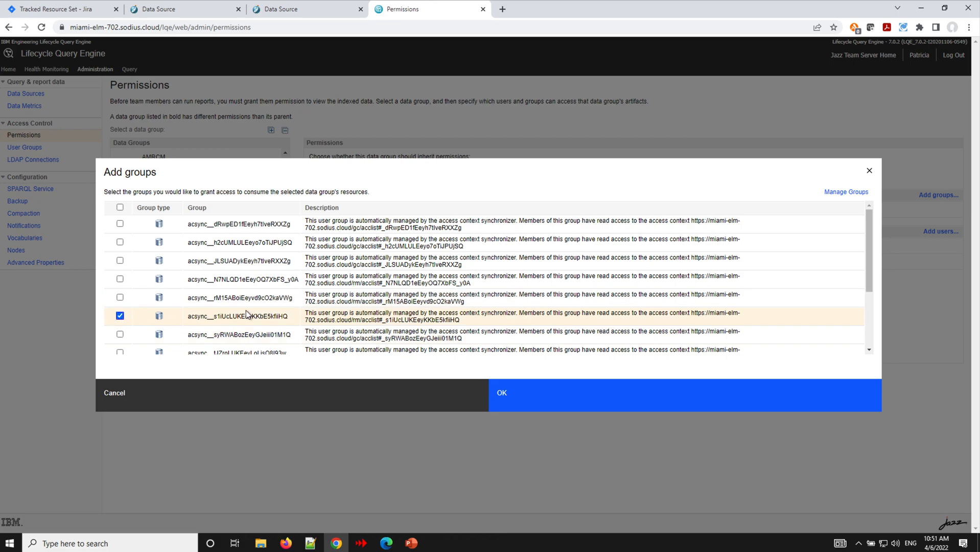
left_click(501, 390)
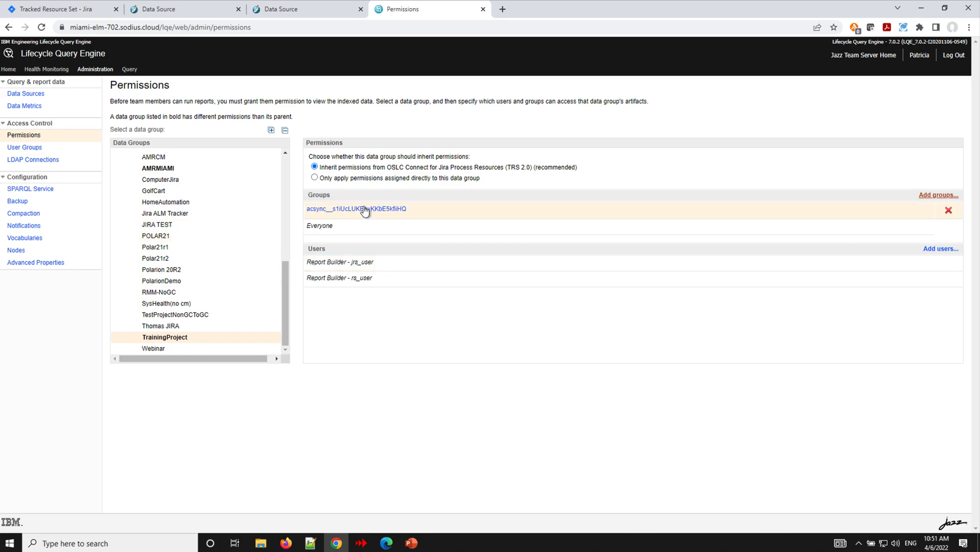
Restrict TrainingProject to directly assigned permissions only and grant access to the group acsync__s1iUcLUKEeyKKbE5kfiiHQ.
left_click(315, 179)
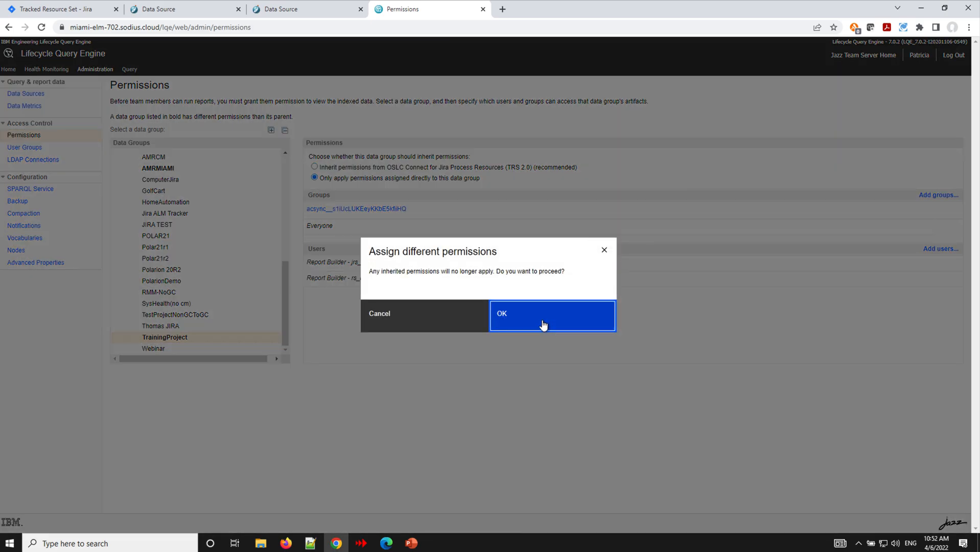
left_click(543, 325)
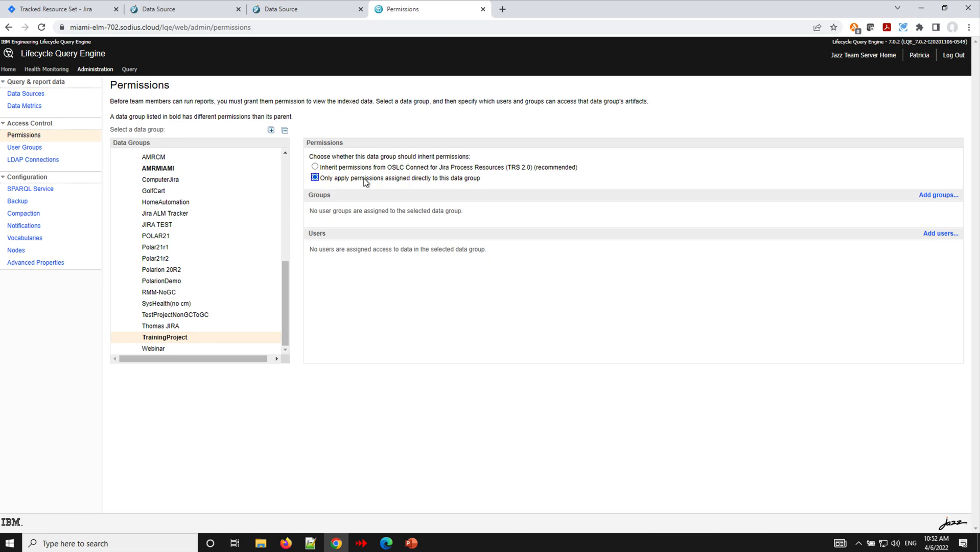
left_click(939, 195)
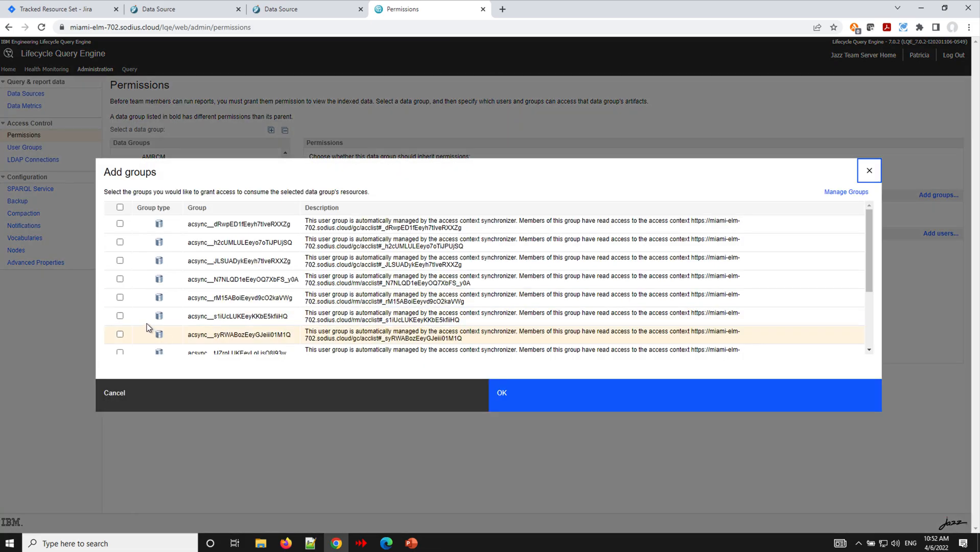
left_click(120, 316)
left_click(515, 390)
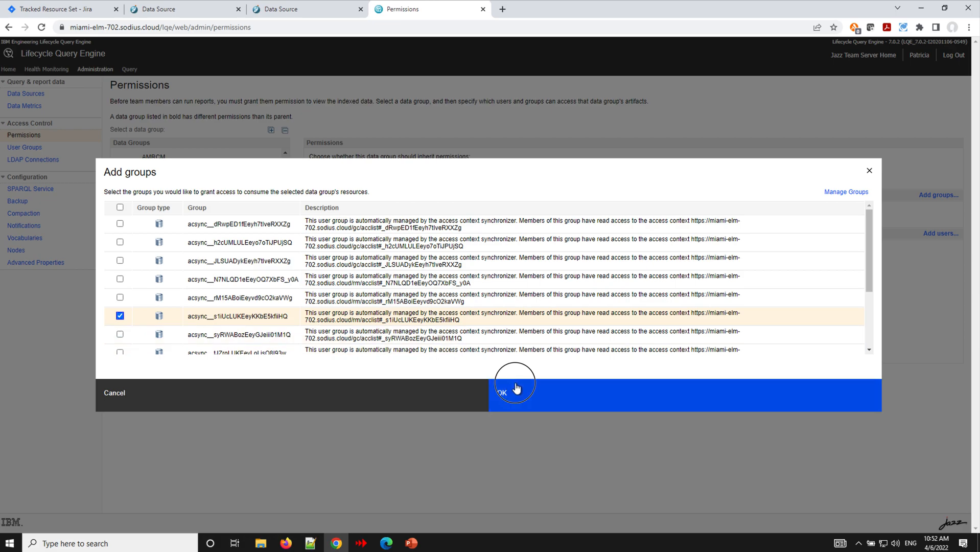